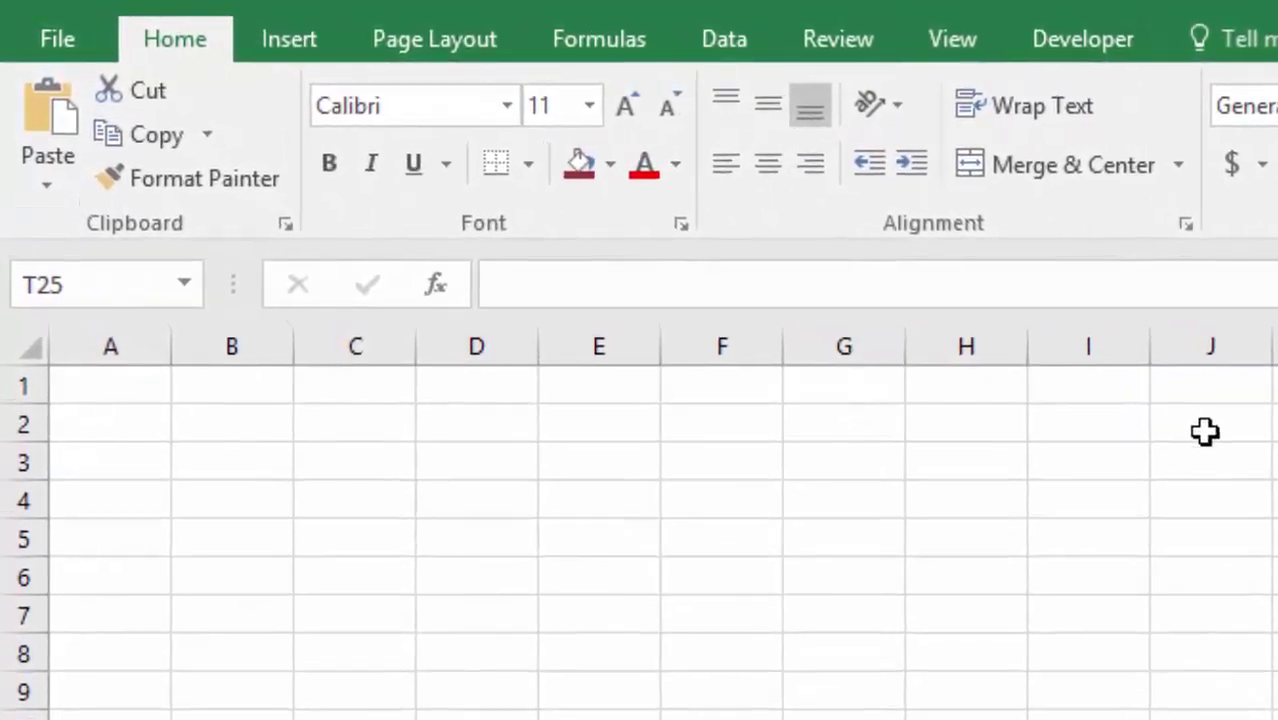
# - Enter the formula =SUM(C1,D1) in cell F1
pyautogui.click(765, 424)
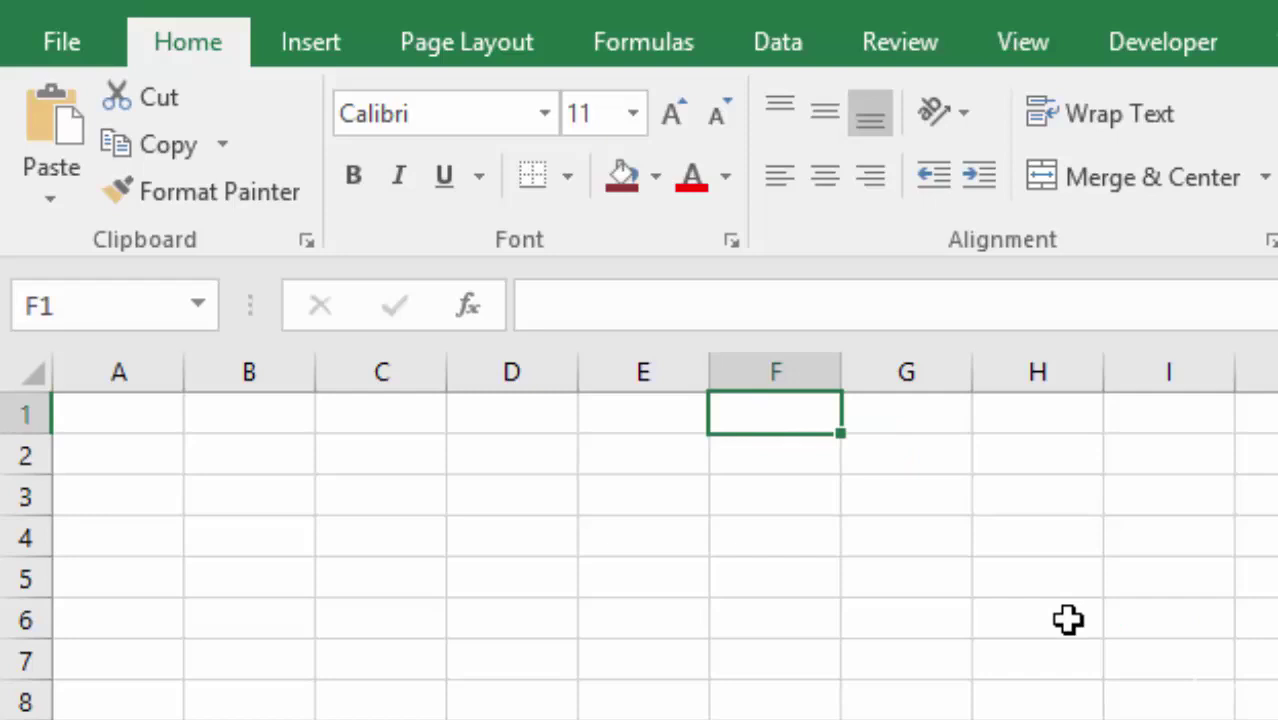
pyautogui.write('=')
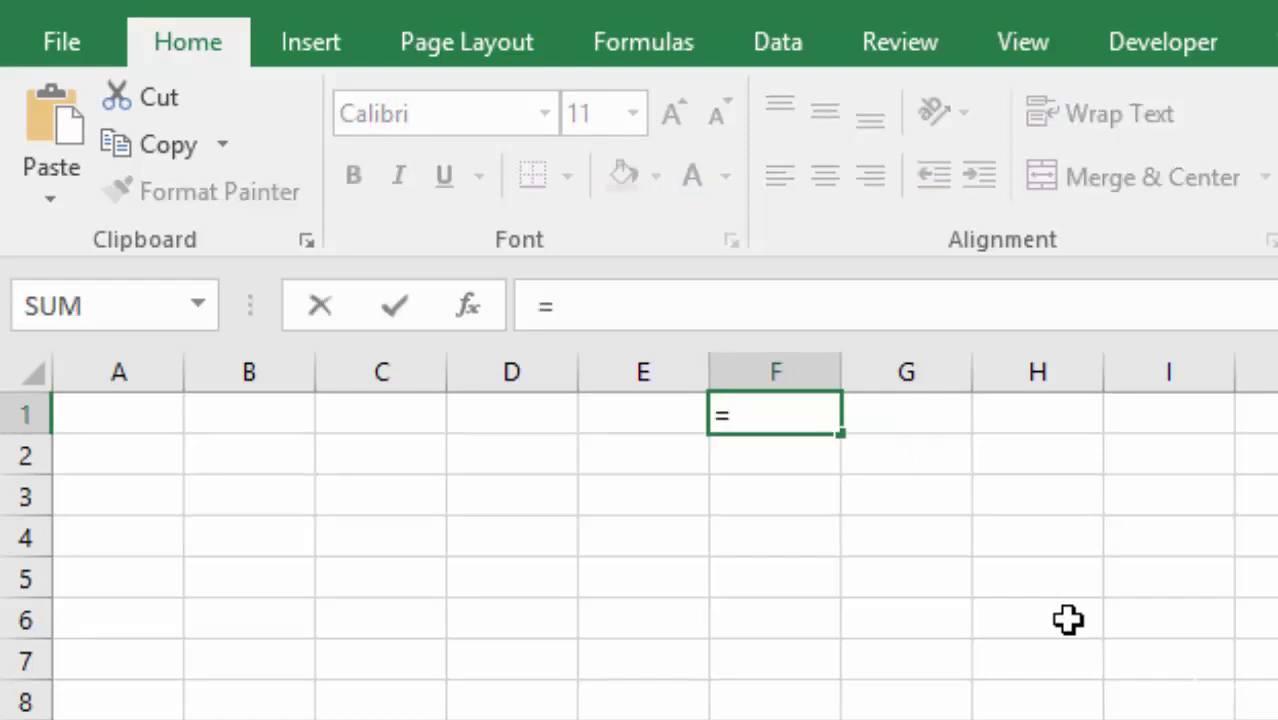
pyautogui.write('SUM')
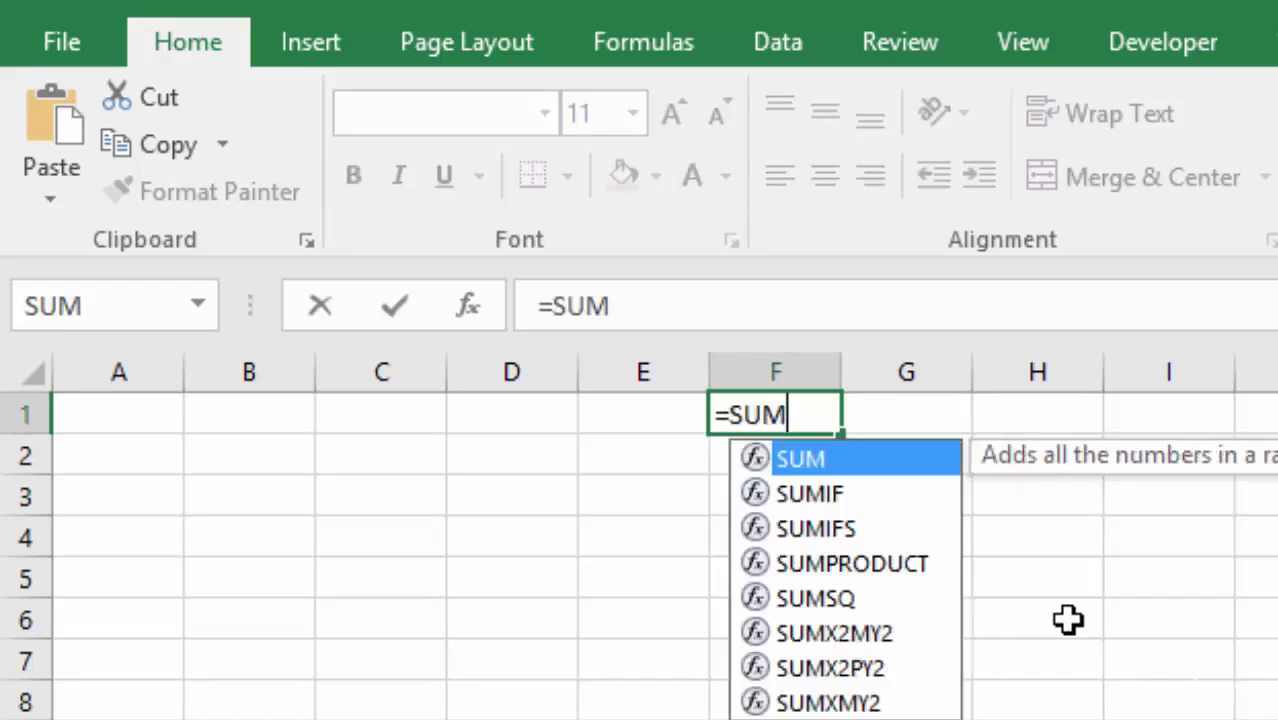
pyautogui.doubleClick(837, 461)
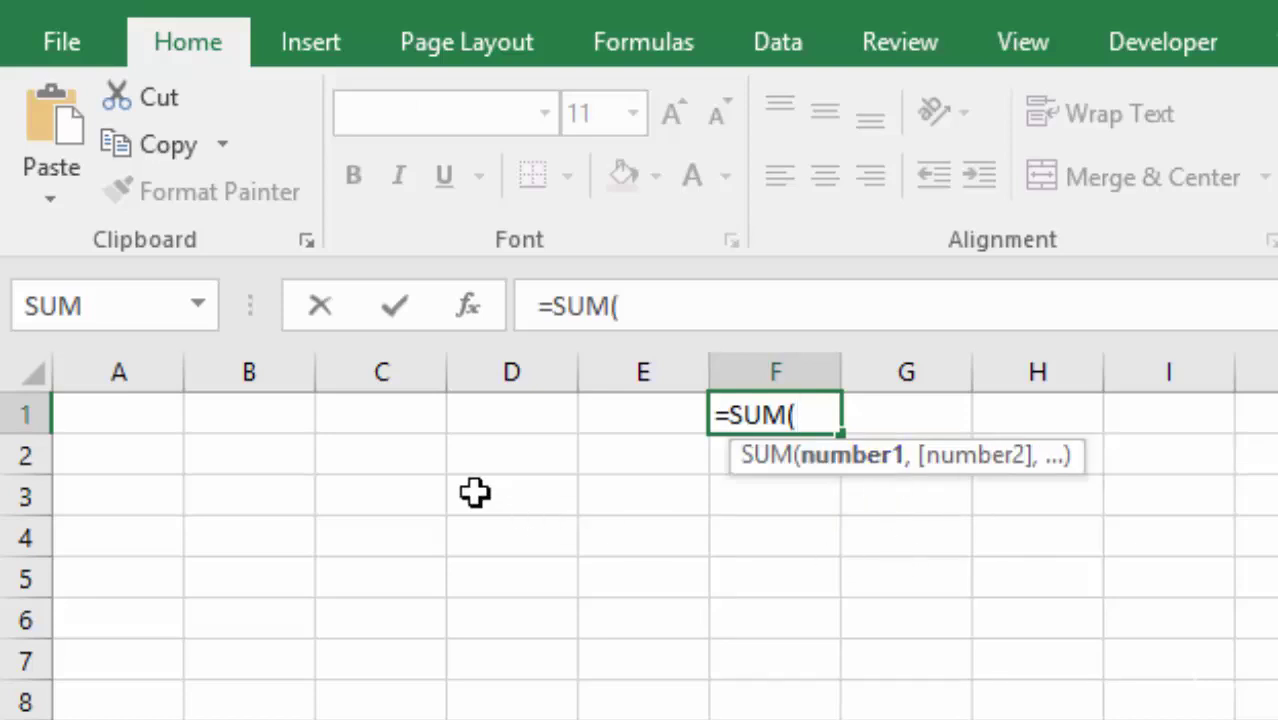
pyautogui.click(390, 418)
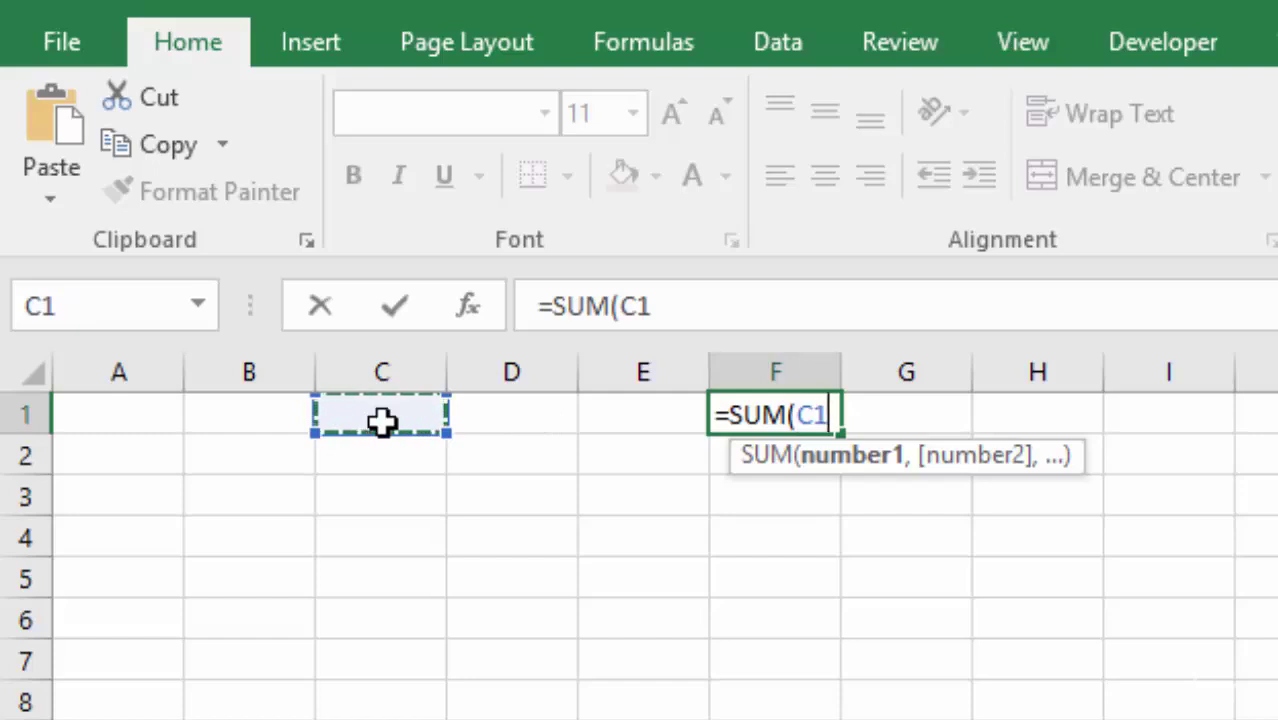
pyautogui.keyDown('ctrl'); pyautogui.click(531, 418); pyautogui.keyUp('ctrl')
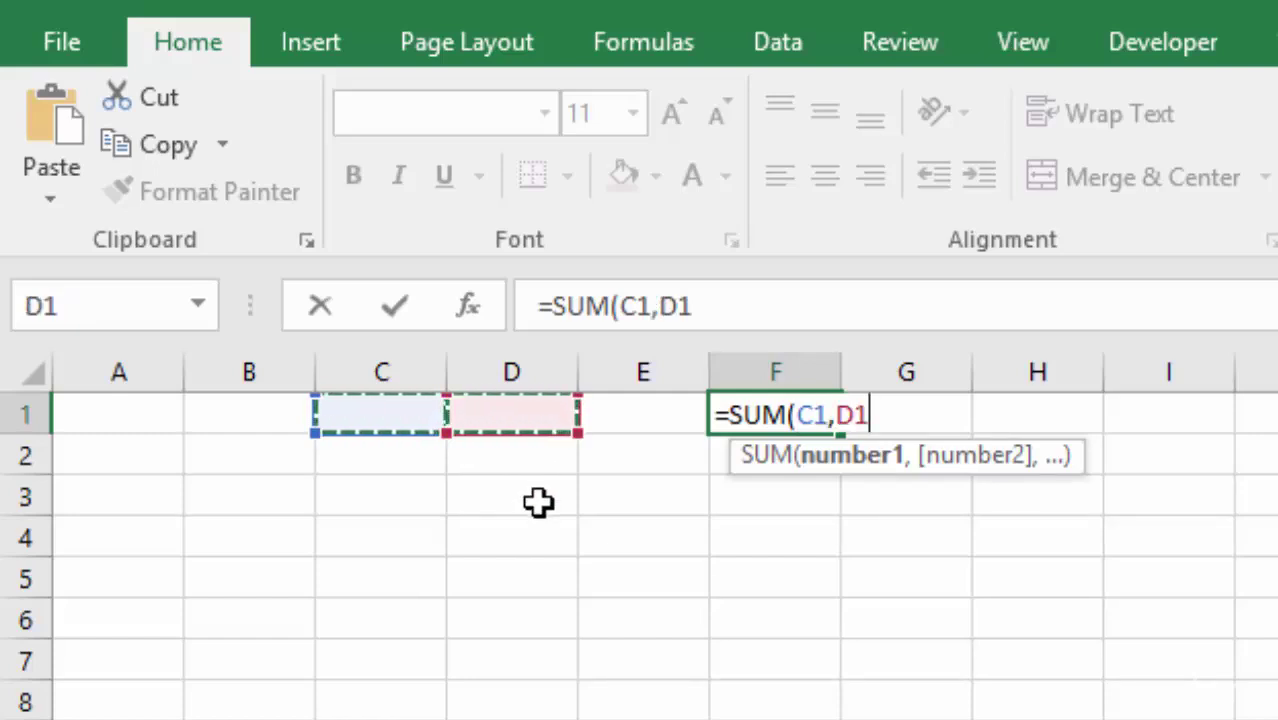
pyautogui.press('Return')
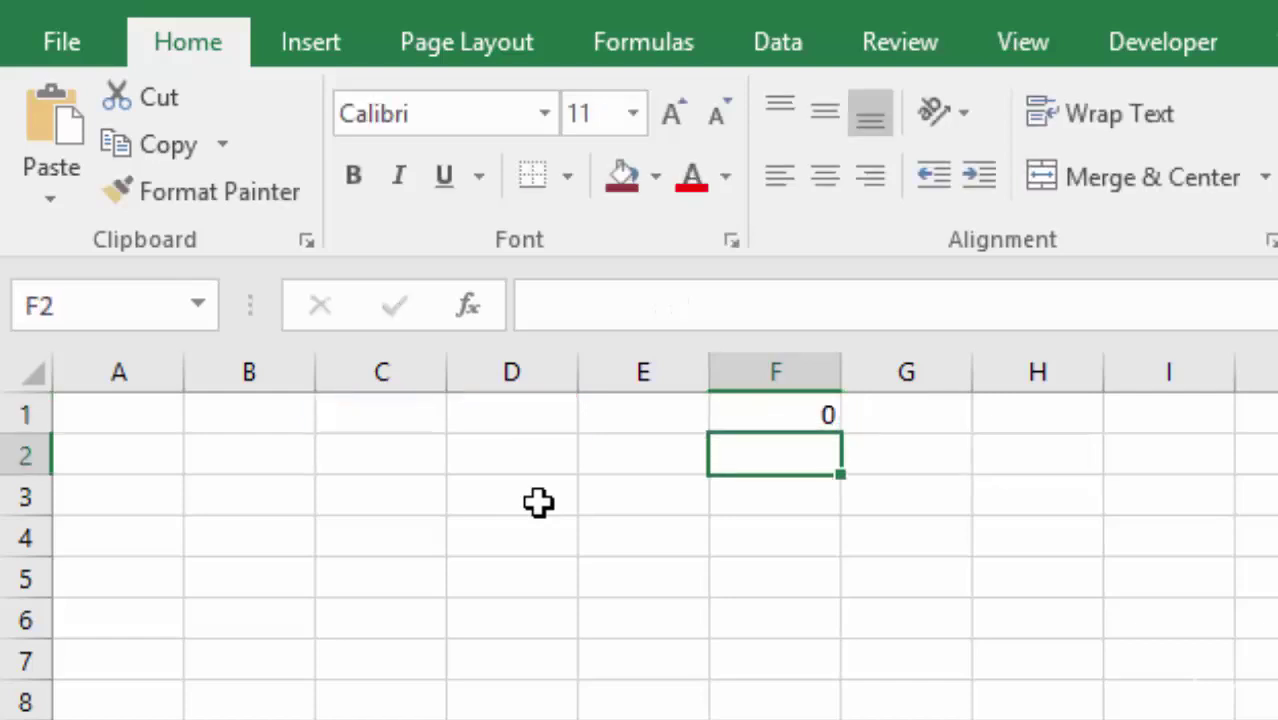
# - Examine which cells the SUM formula in F1 refers to
pyautogui.click(785, 415)
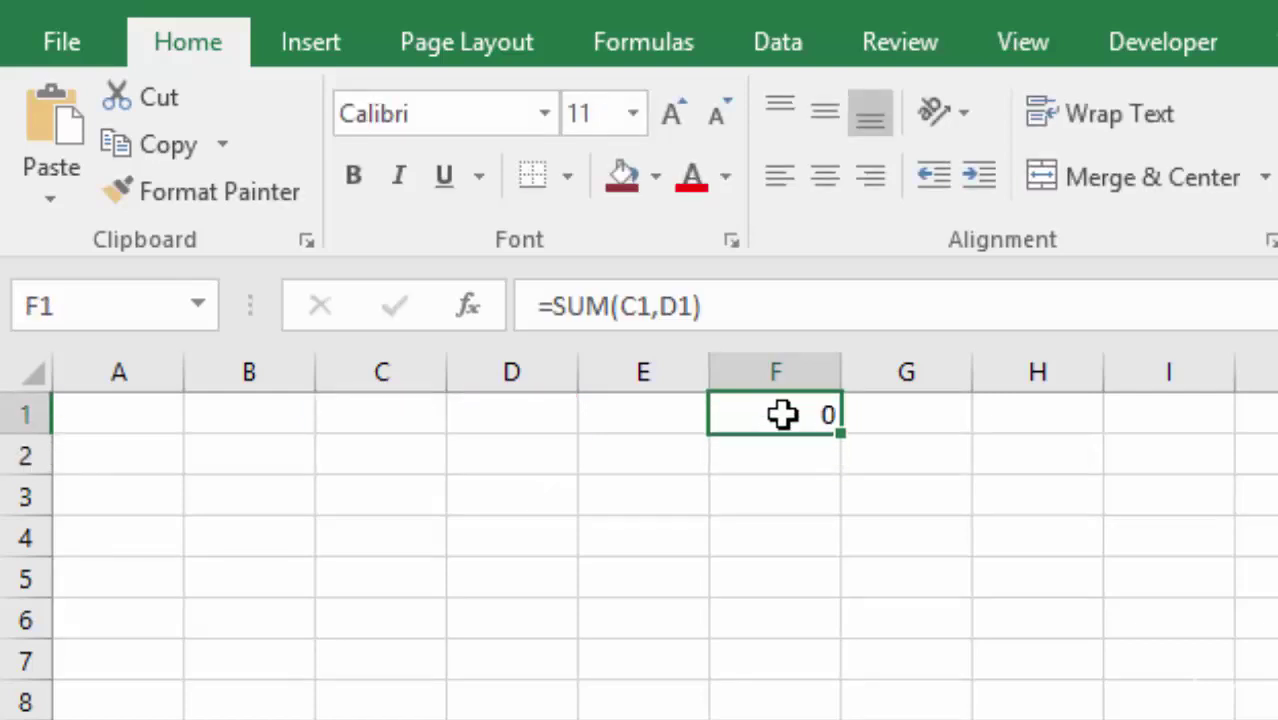
pyautogui.doubleClick(783, 415)
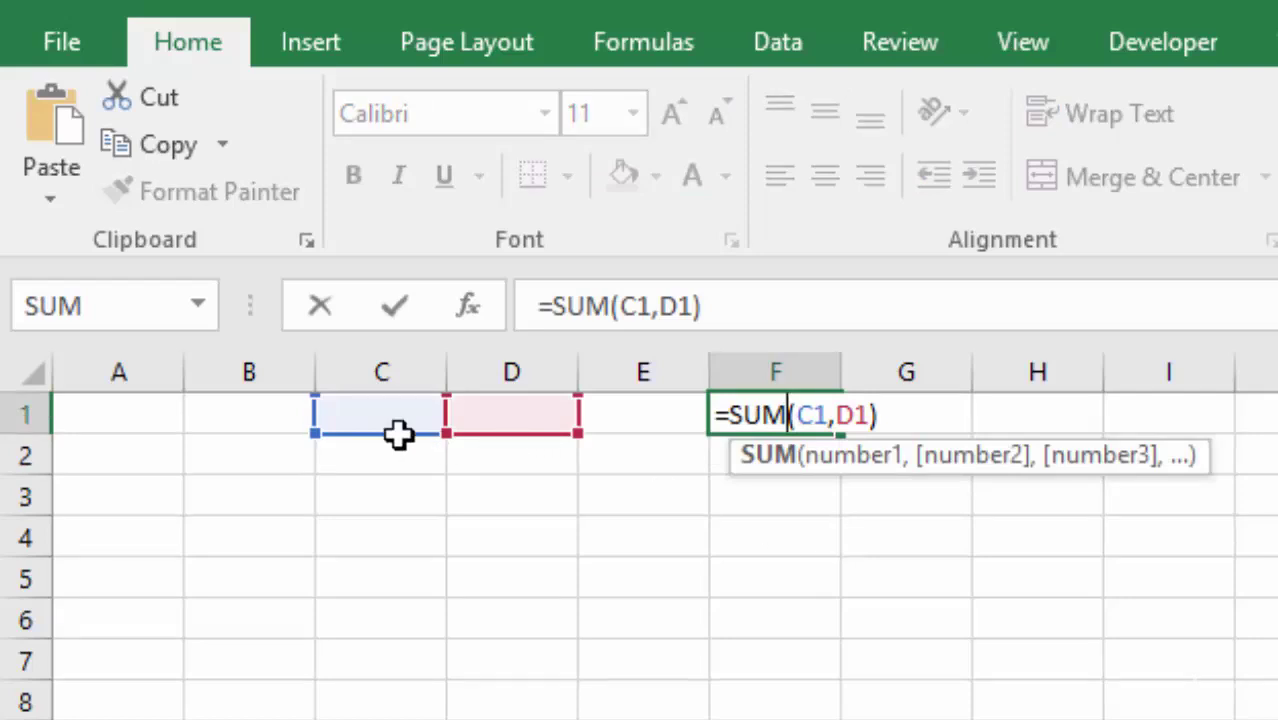
pyautogui.click(816, 506)
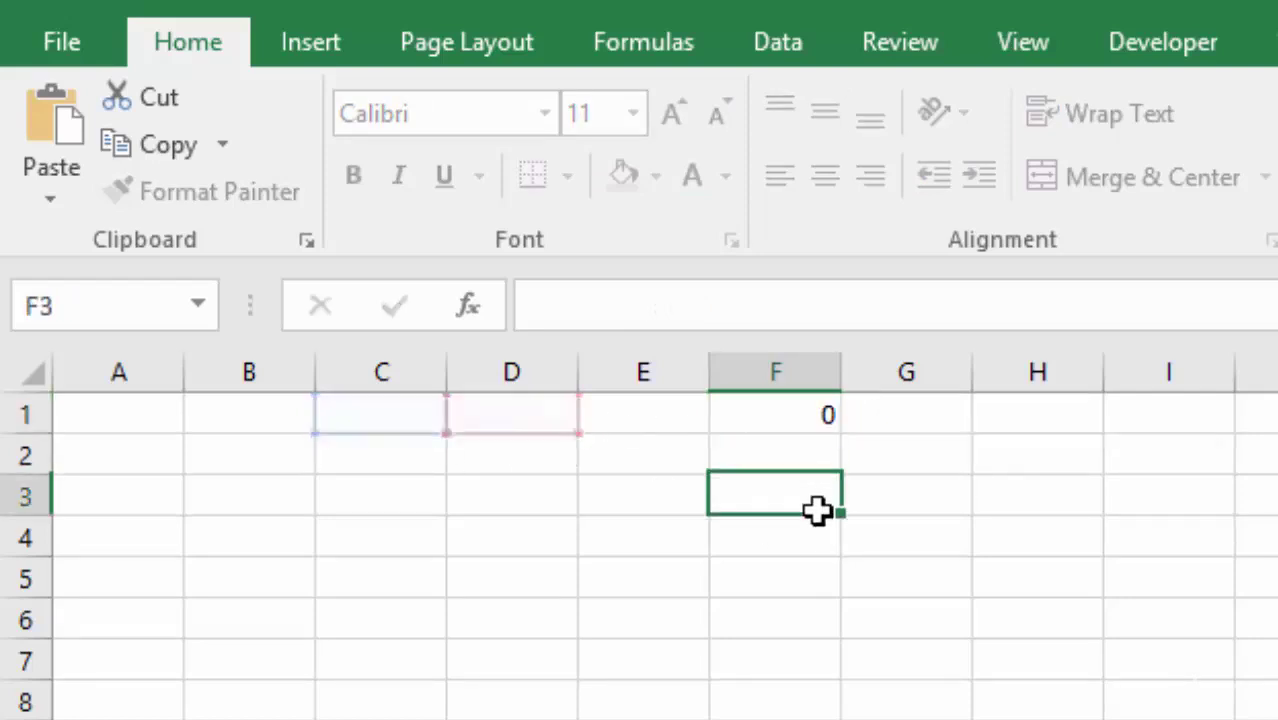
# - Fill the SUM formula from F1 down through F6
pyautogui.click(779, 418)
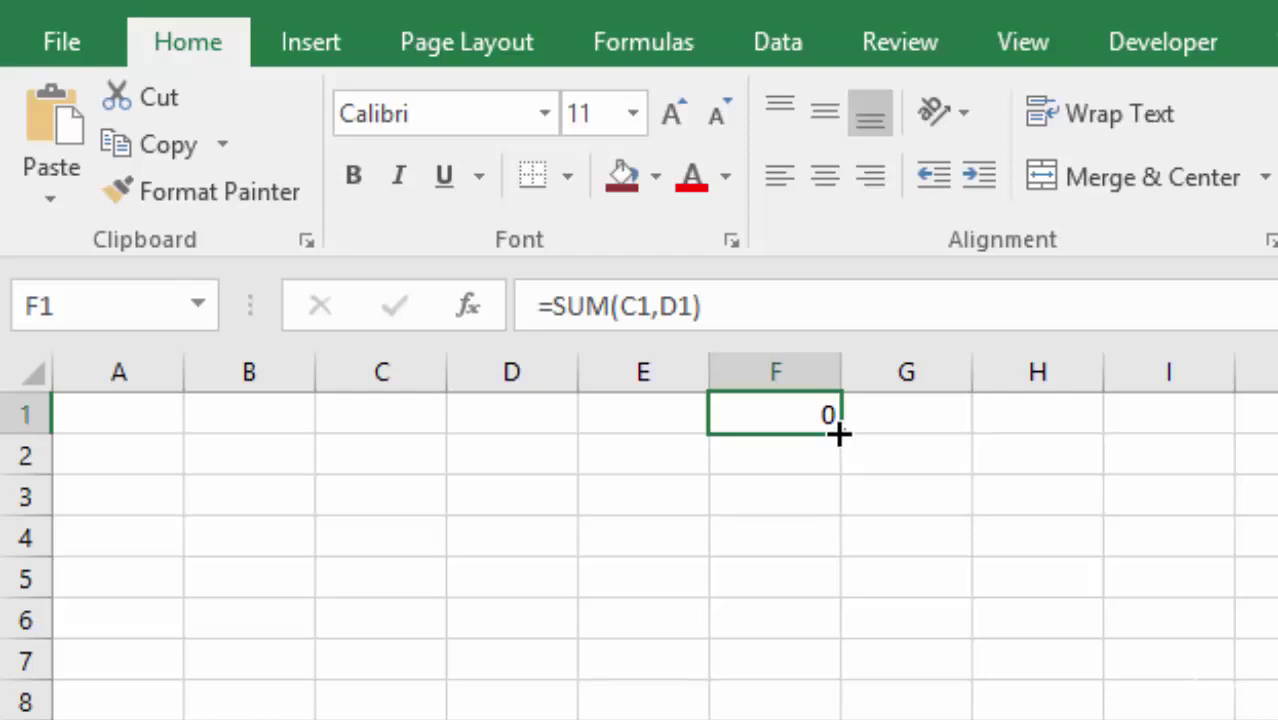
pyautogui.moveTo(838, 433); pyautogui.dragTo(836, 634)
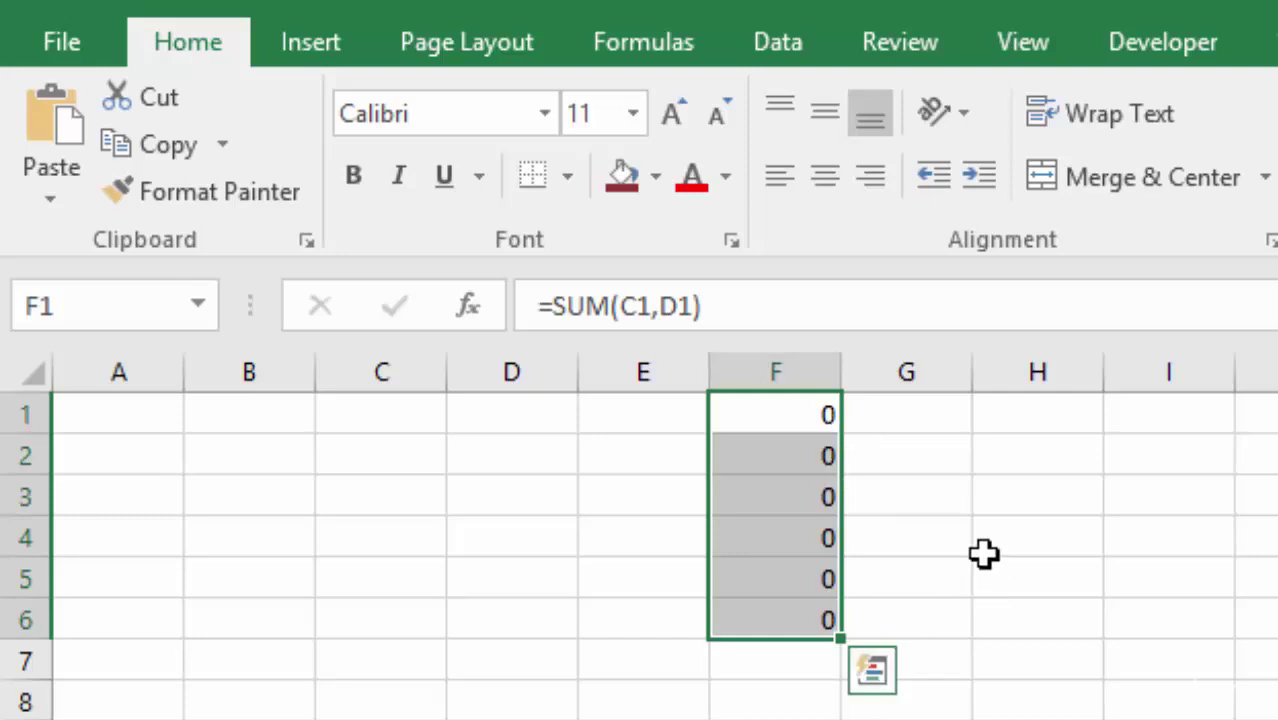
pyautogui.hotkey('shift', 'Up')
# - Examine the formulas in F1 through F5 to compare how their cell references shift from row to row
pyautogui.click(768, 414)
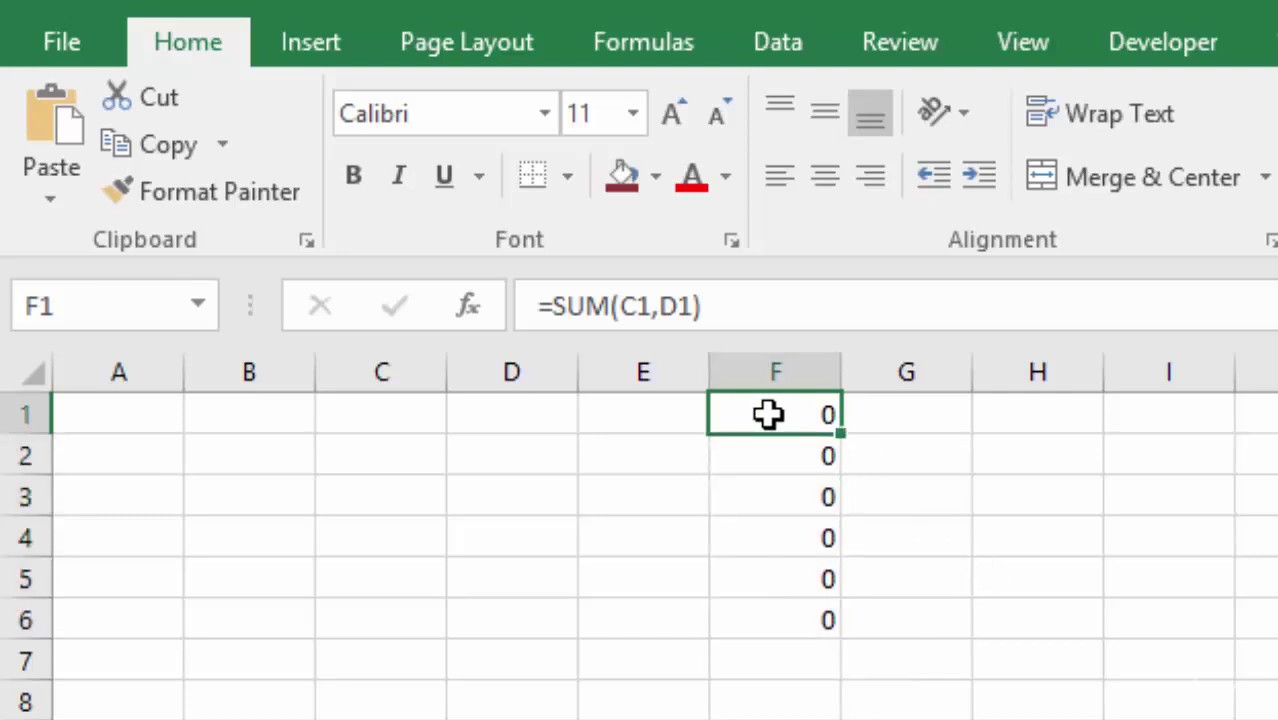
pyautogui.doubleClick(768, 414)
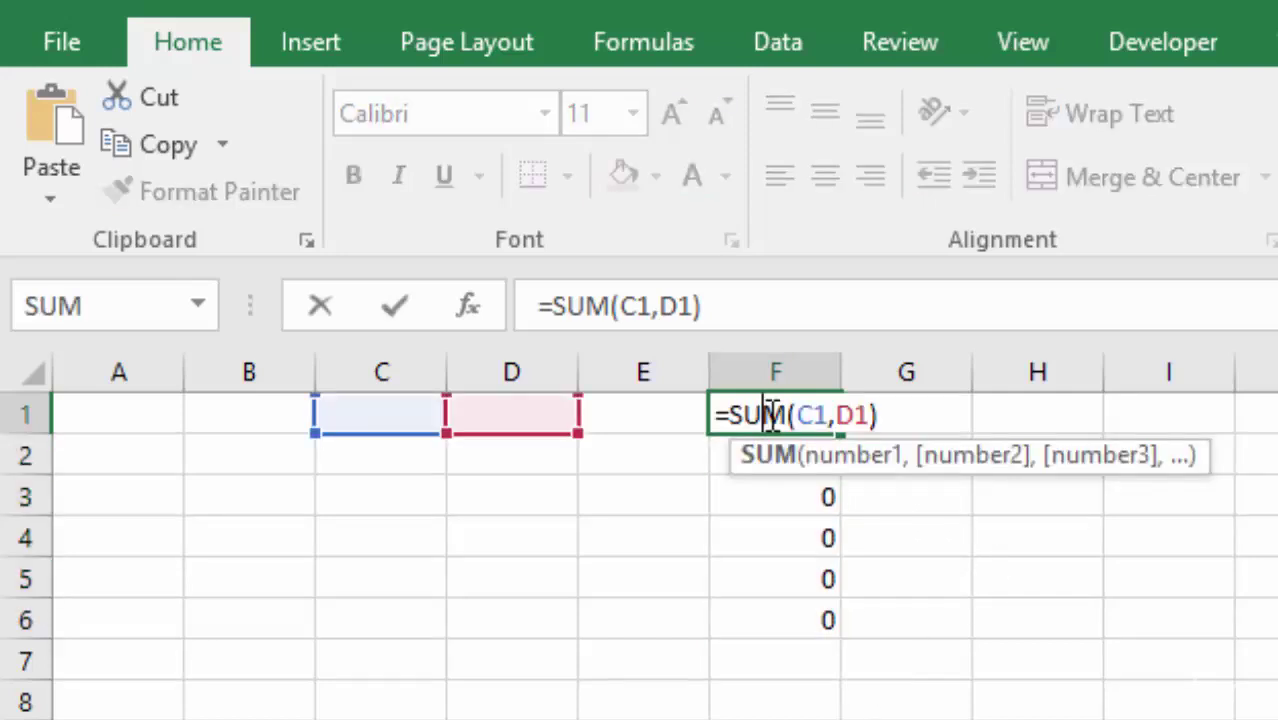
pyautogui.click(725, 456)
pyautogui.doubleClick(765, 452)
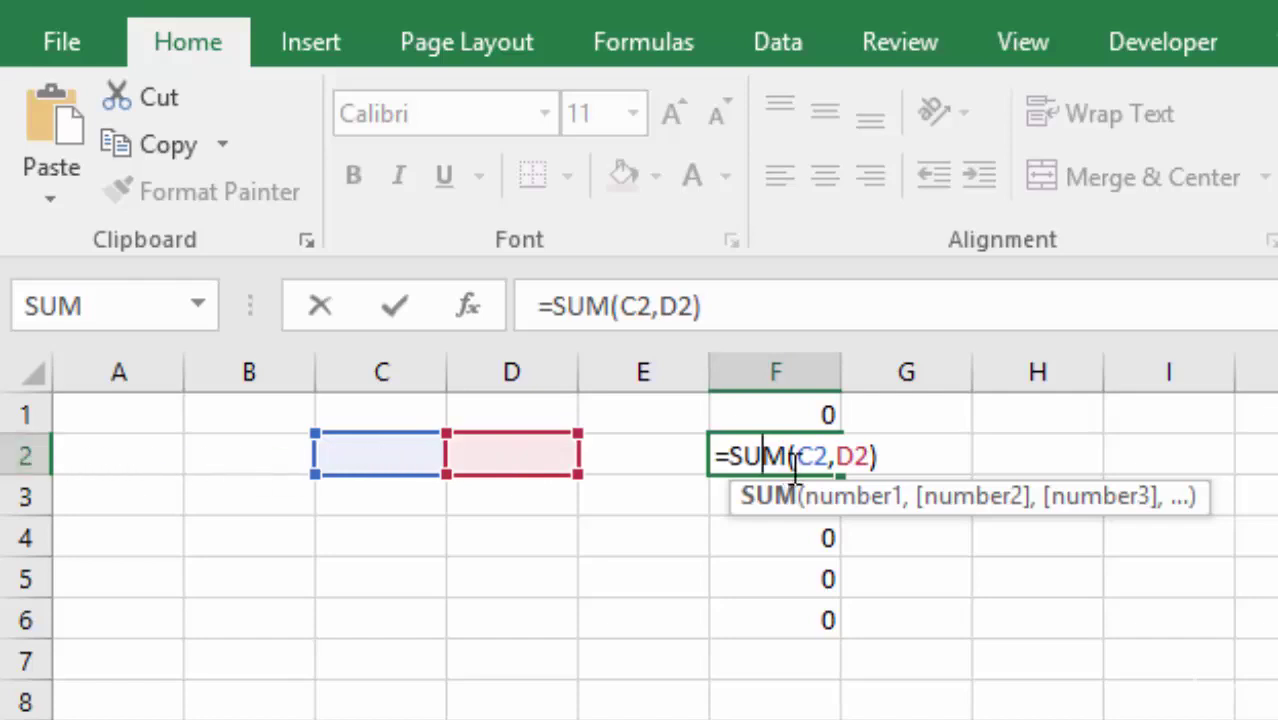
pyautogui.click(788, 414)
pyautogui.doubleClick(790, 414)
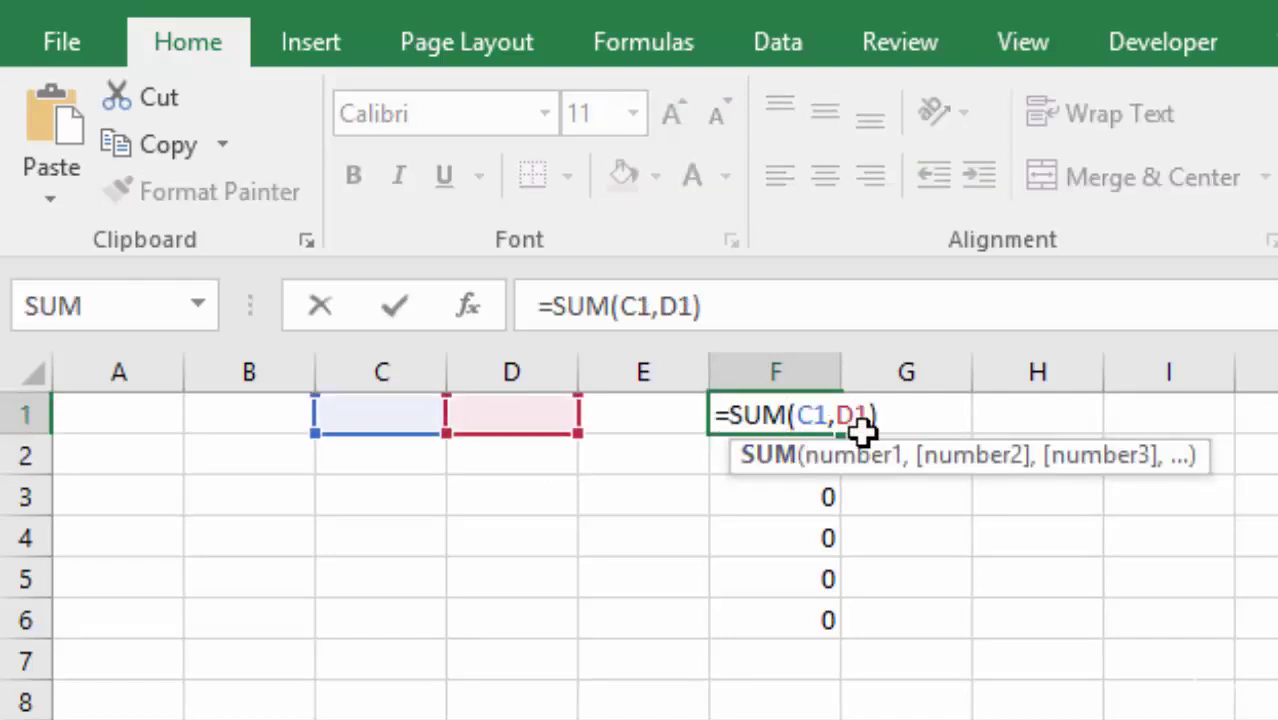
pyautogui.click(730, 453)
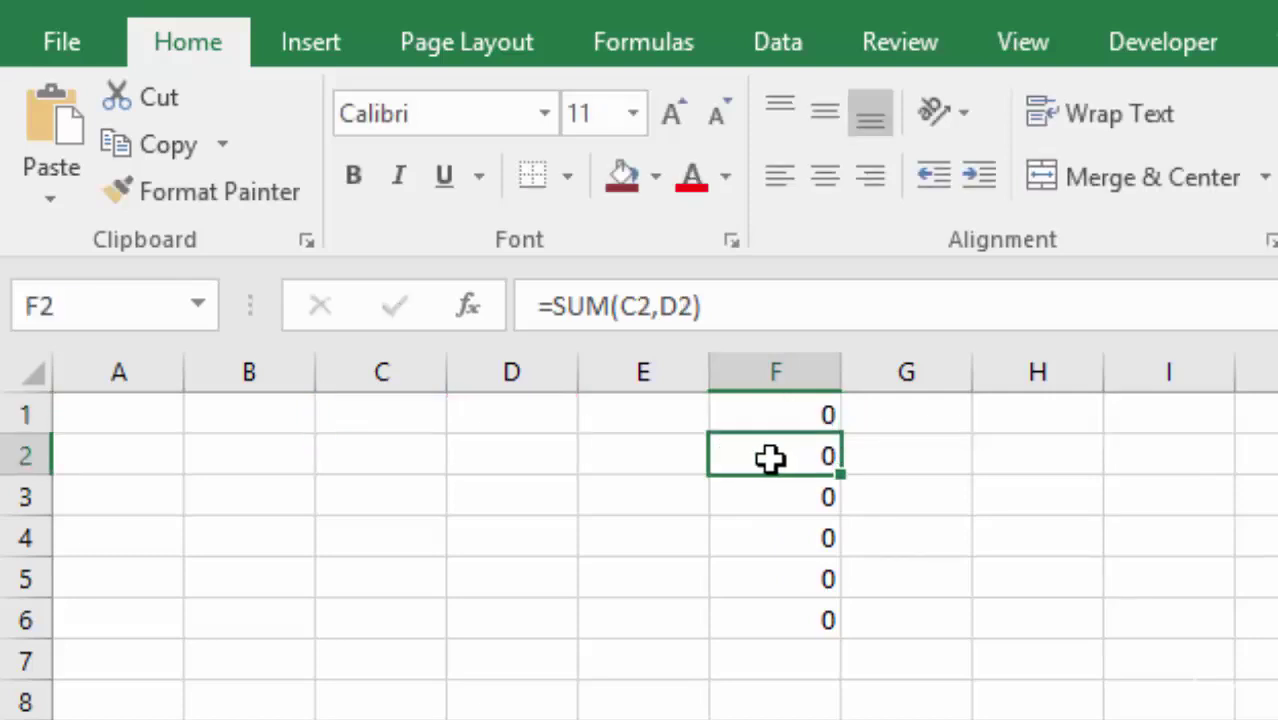
pyautogui.doubleClick(785, 456)
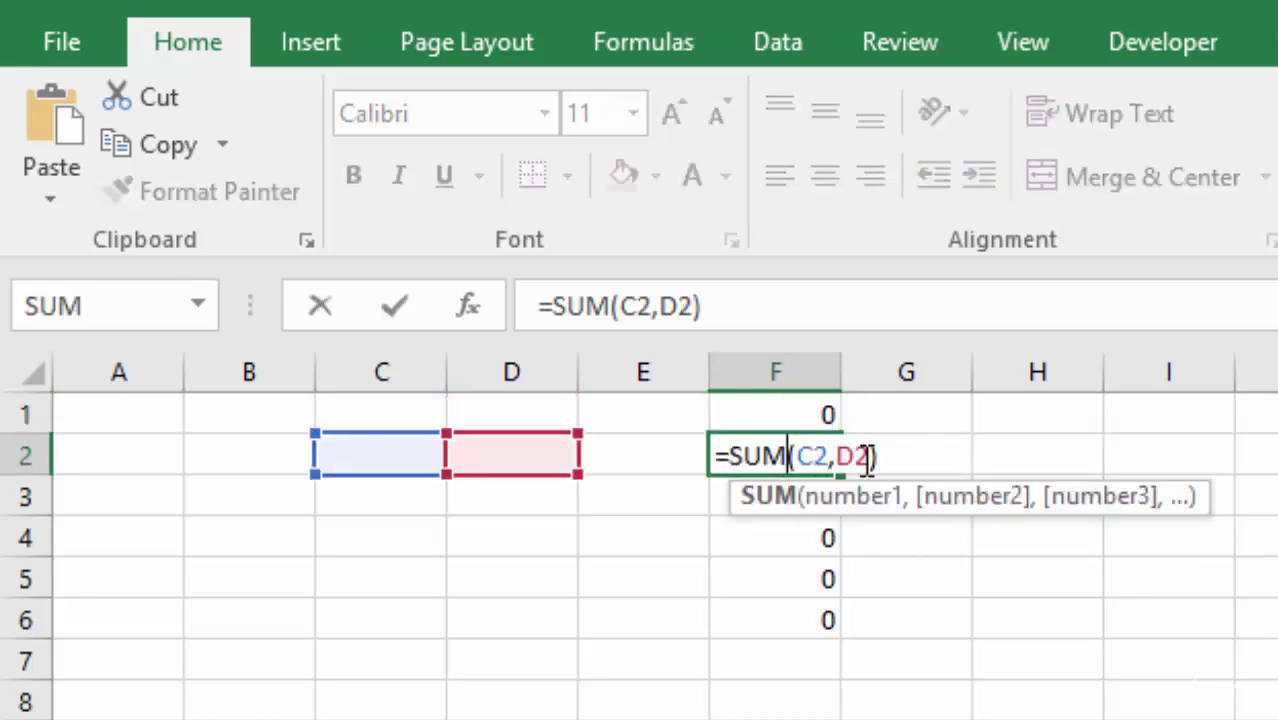
pyautogui.click(779, 491)
pyautogui.doubleClick(786, 495)
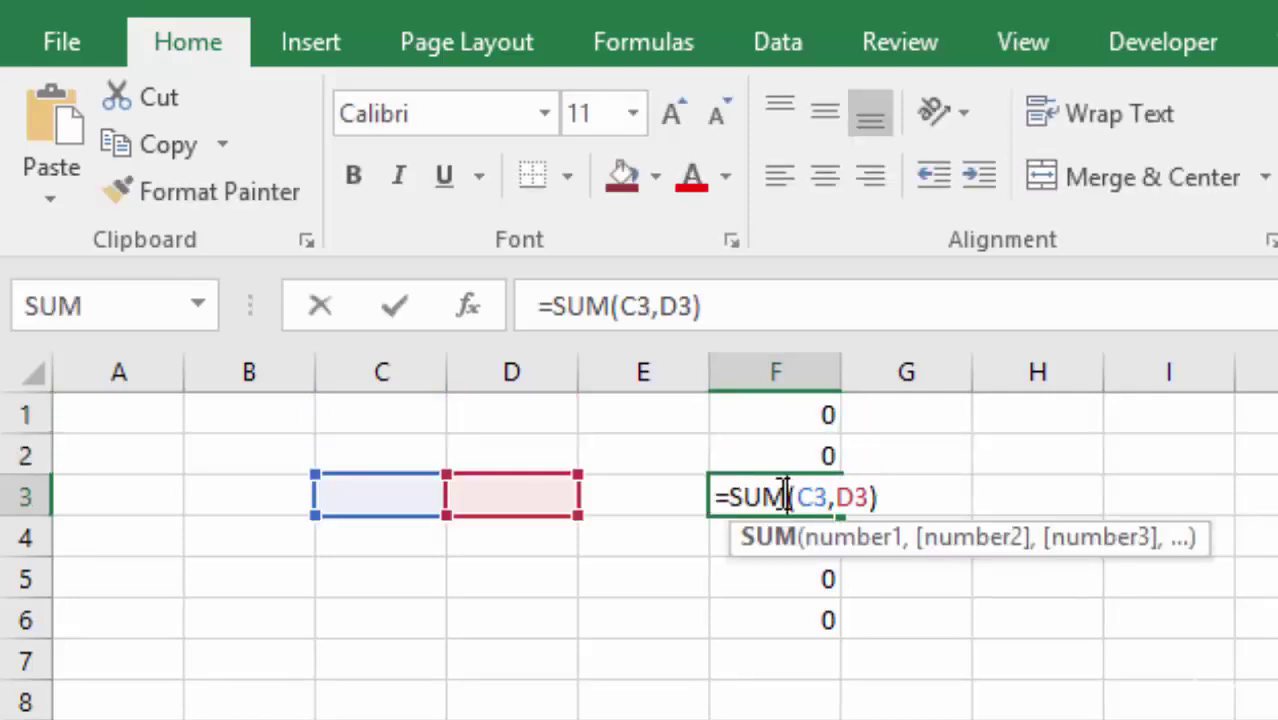
pyautogui.doubleClick(716, 540)
pyautogui.click(727, 582)
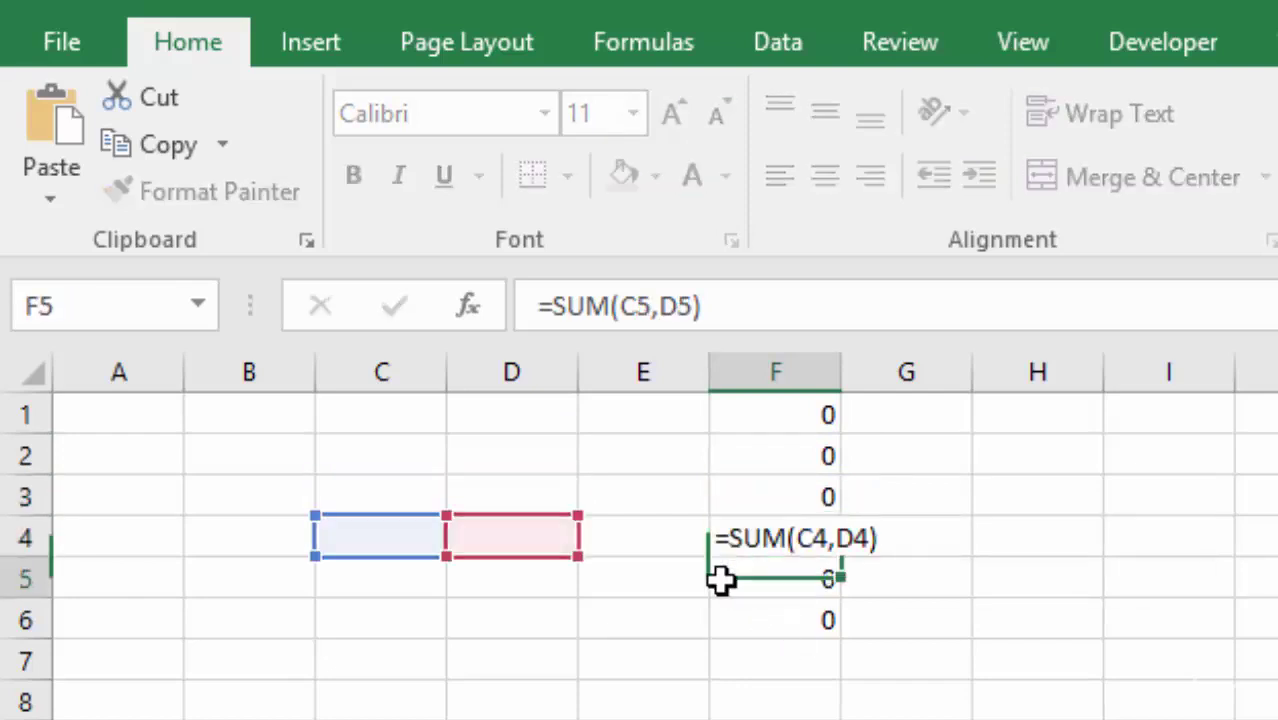
pyautogui.doubleClick(776, 575)
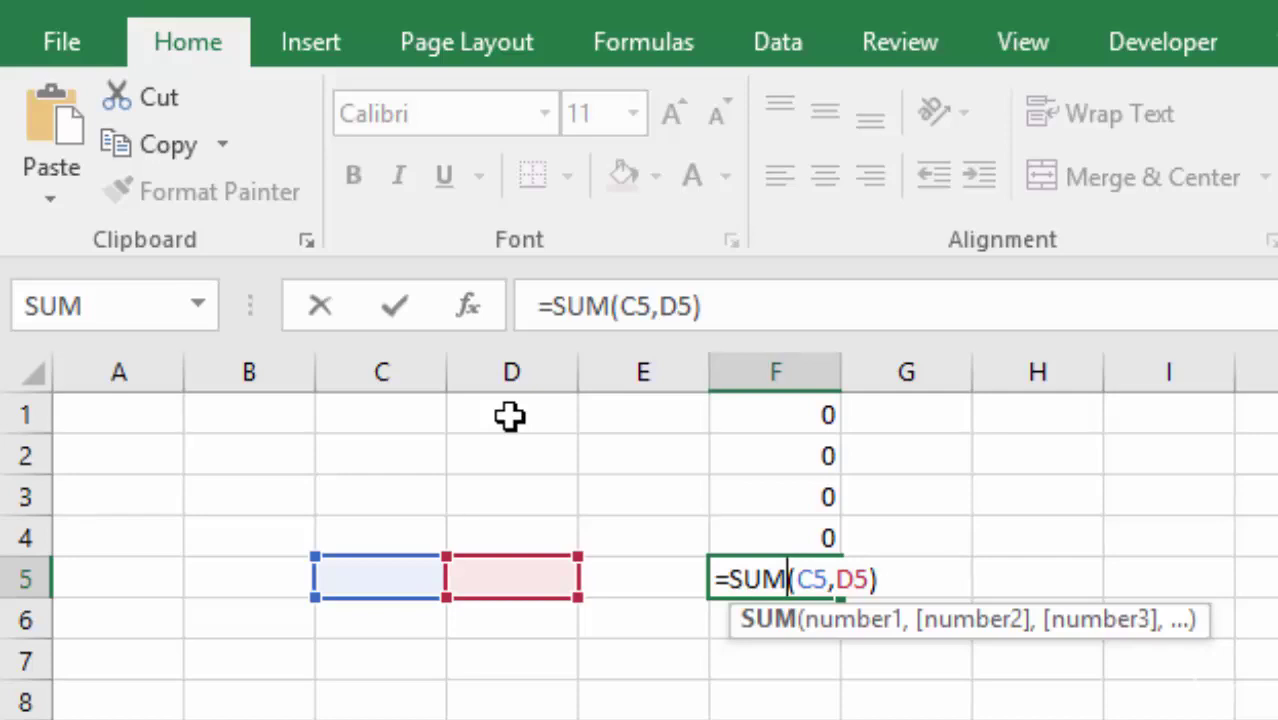
# - Clear the copied formulas from F2 through F6
pyautogui.click(785, 457)
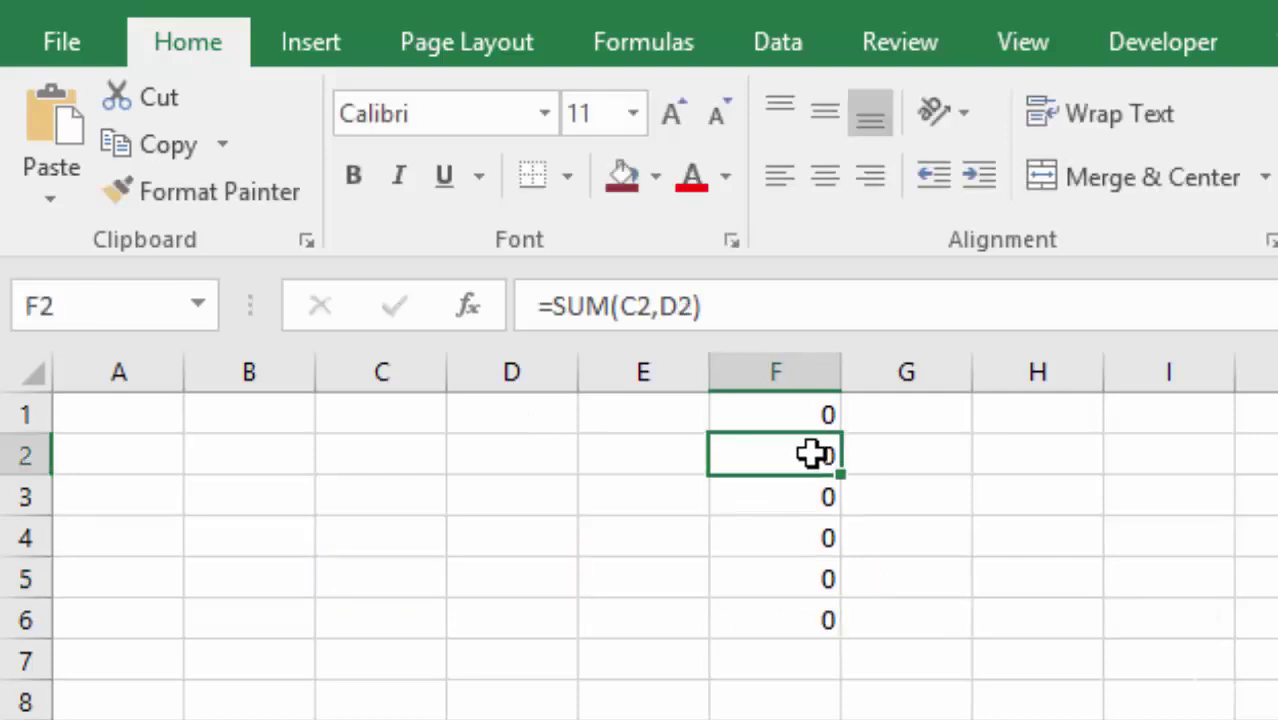
pyautogui.moveTo(808, 458); pyautogui.dragTo(790, 624)
pyautogui.press('Delete')
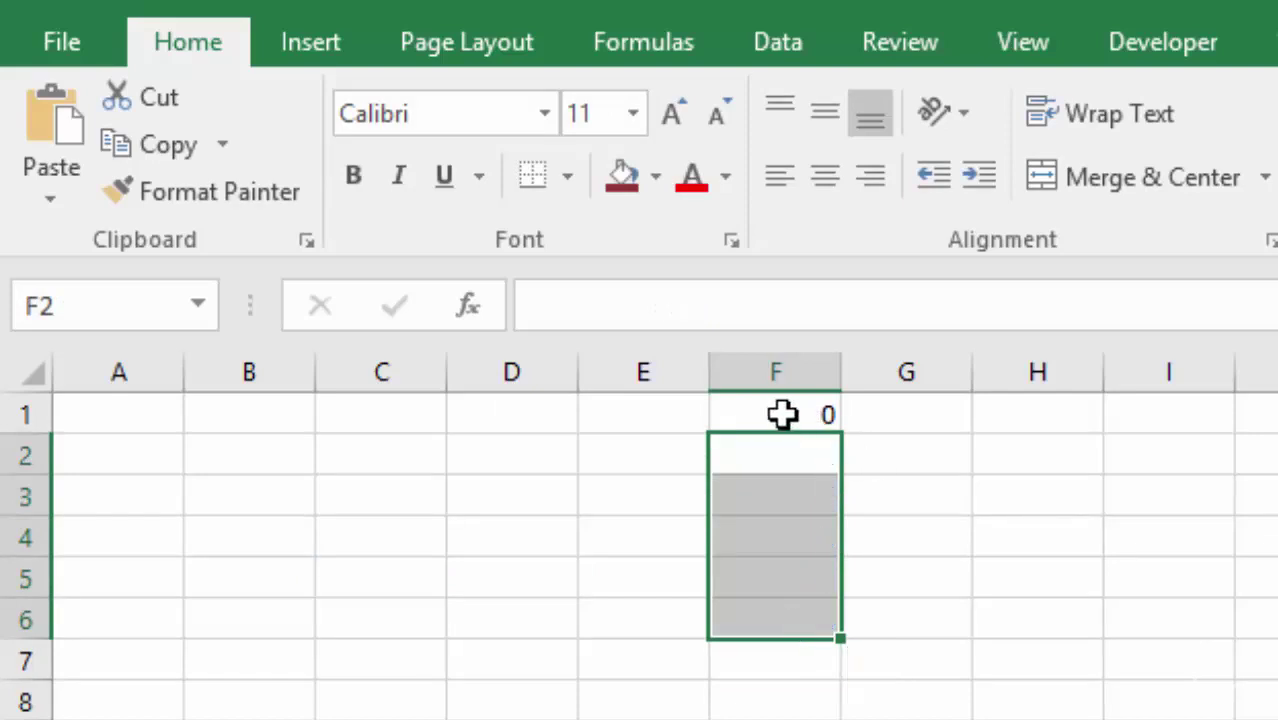
# - Make the D1 reference in F1's SUM formula absolute as $D$1 and fill the formula down through F7
pyautogui.doubleClick(786, 414)
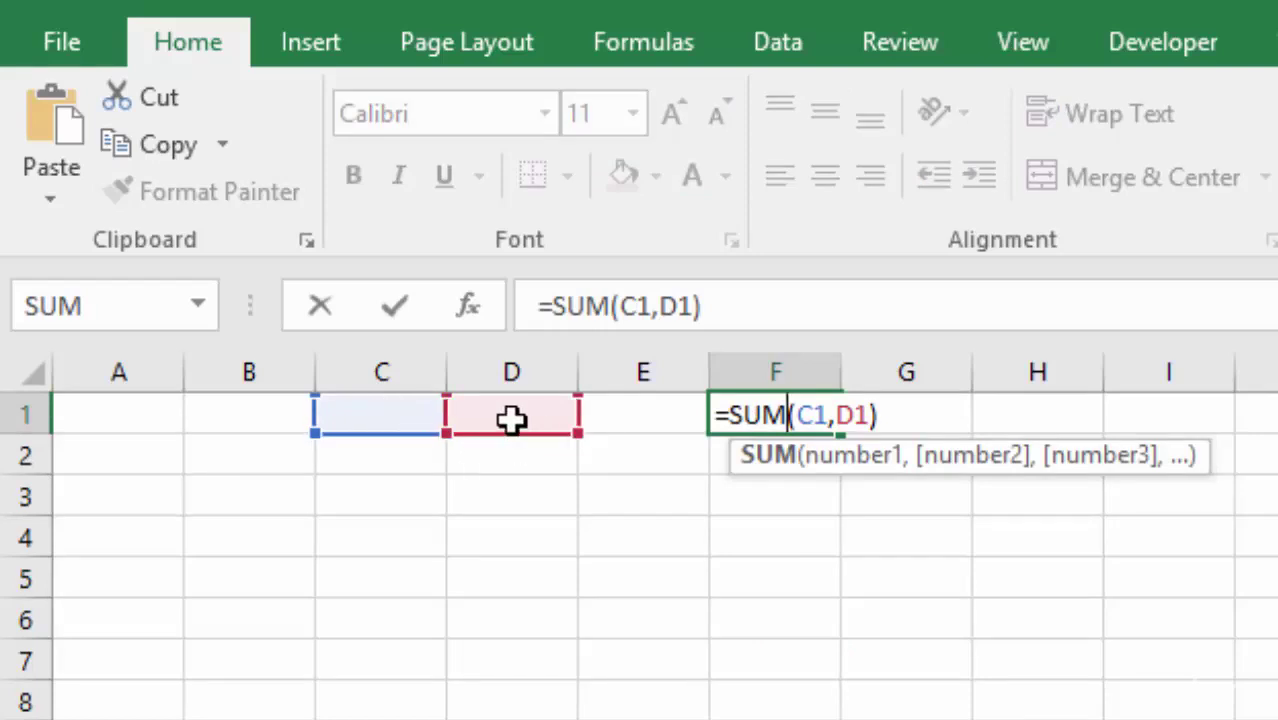
pyautogui.click(850, 410)
pyautogui.press('F4')
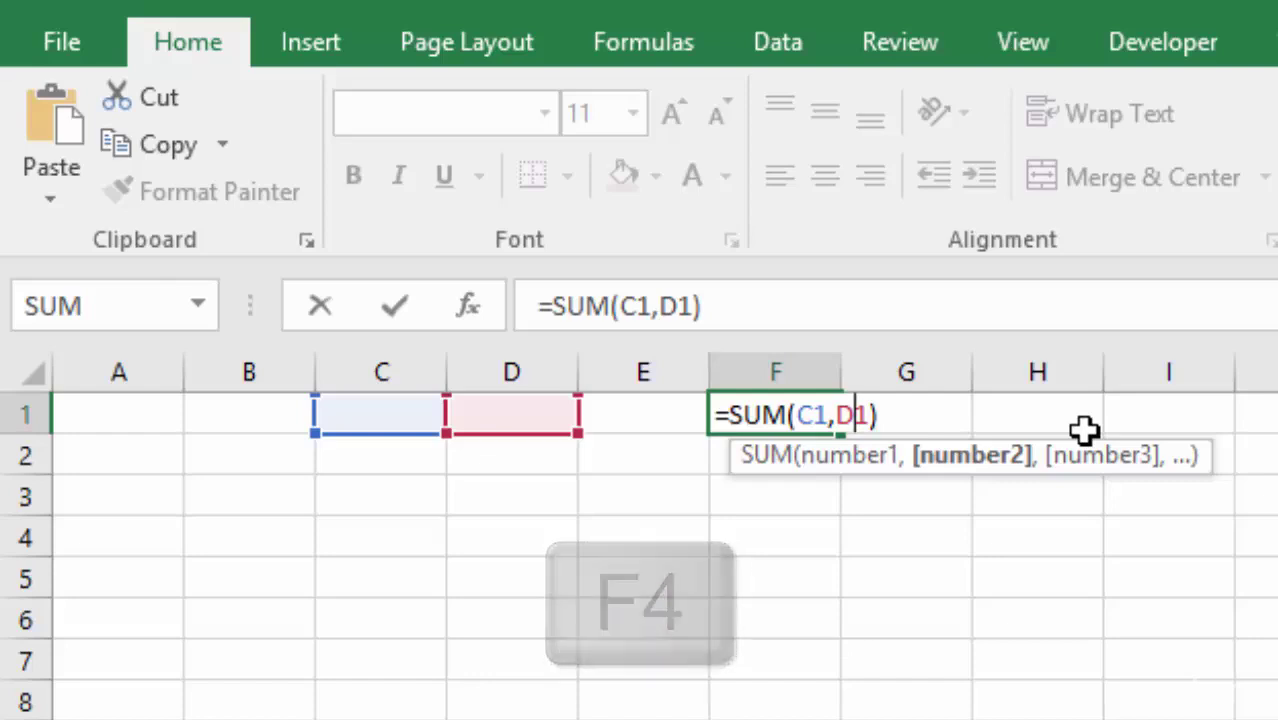
pyautogui.press('F4')
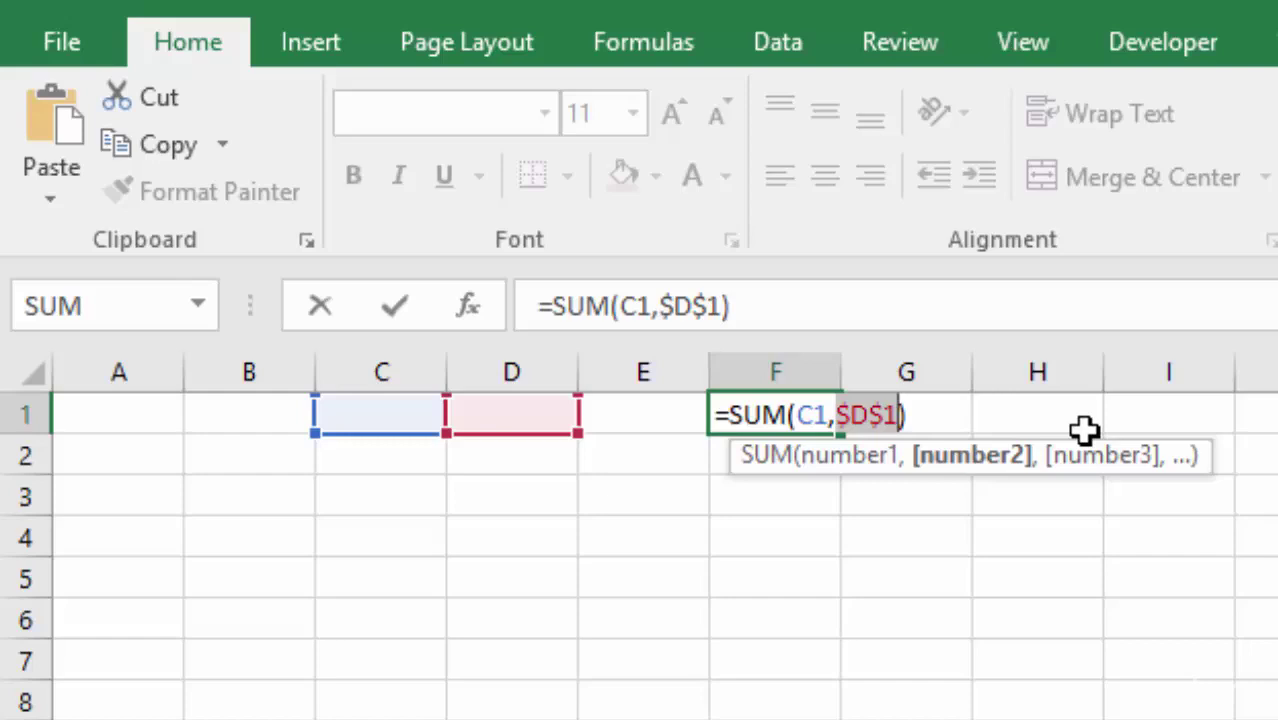
pyautogui.press('Return')
pyautogui.click(795, 415)
pyautogui.moveTo(843, 435); pyautogui.dragTo(843, 676)
# - Examine the formulas in F1 through F6 to compare their relative C references with the locked $D$1 reference
pyautogui.click(773, 417)
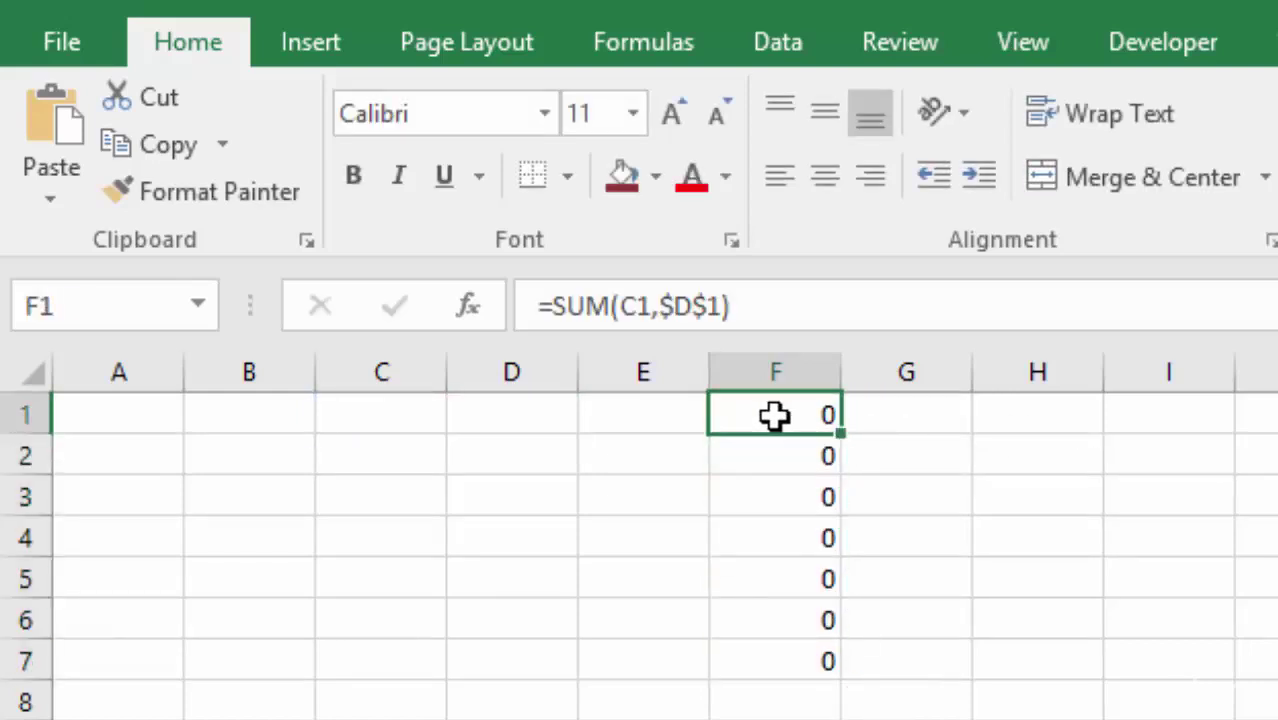
pyautogui.doubleClick(753, 414)
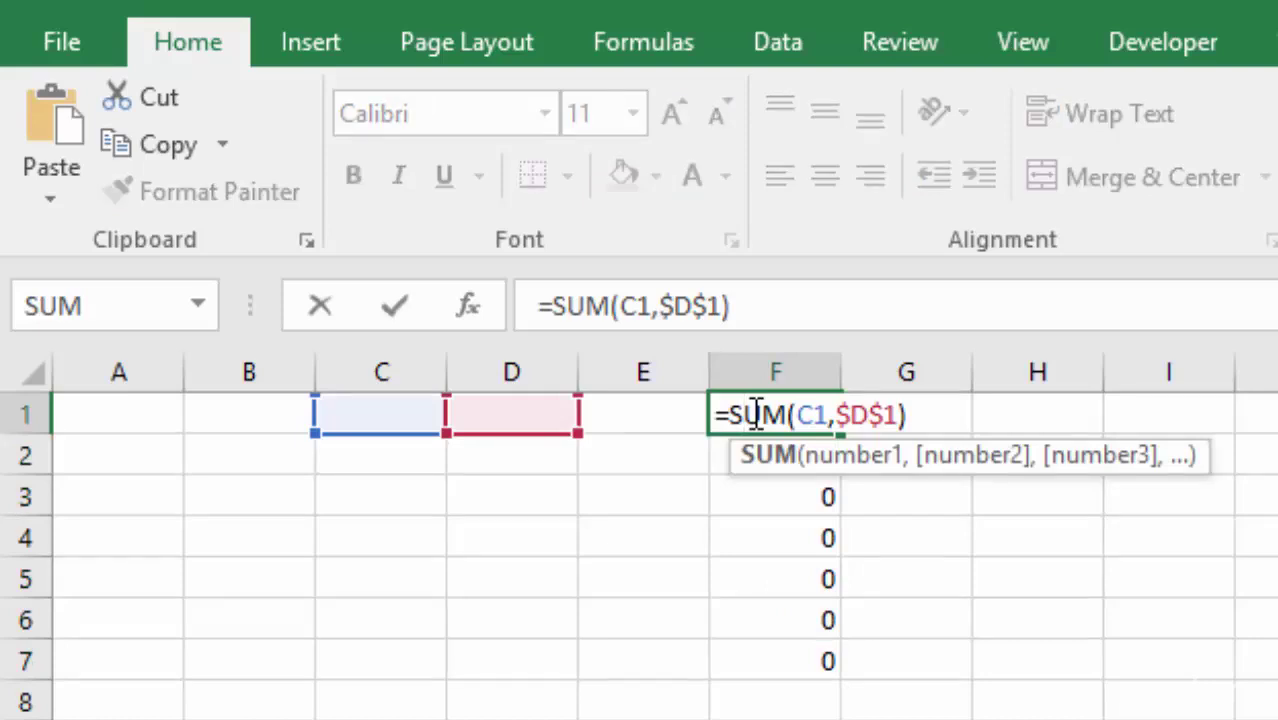
pyautogui.click(722, 457)
pyautogui.doubleClick(759, 457)
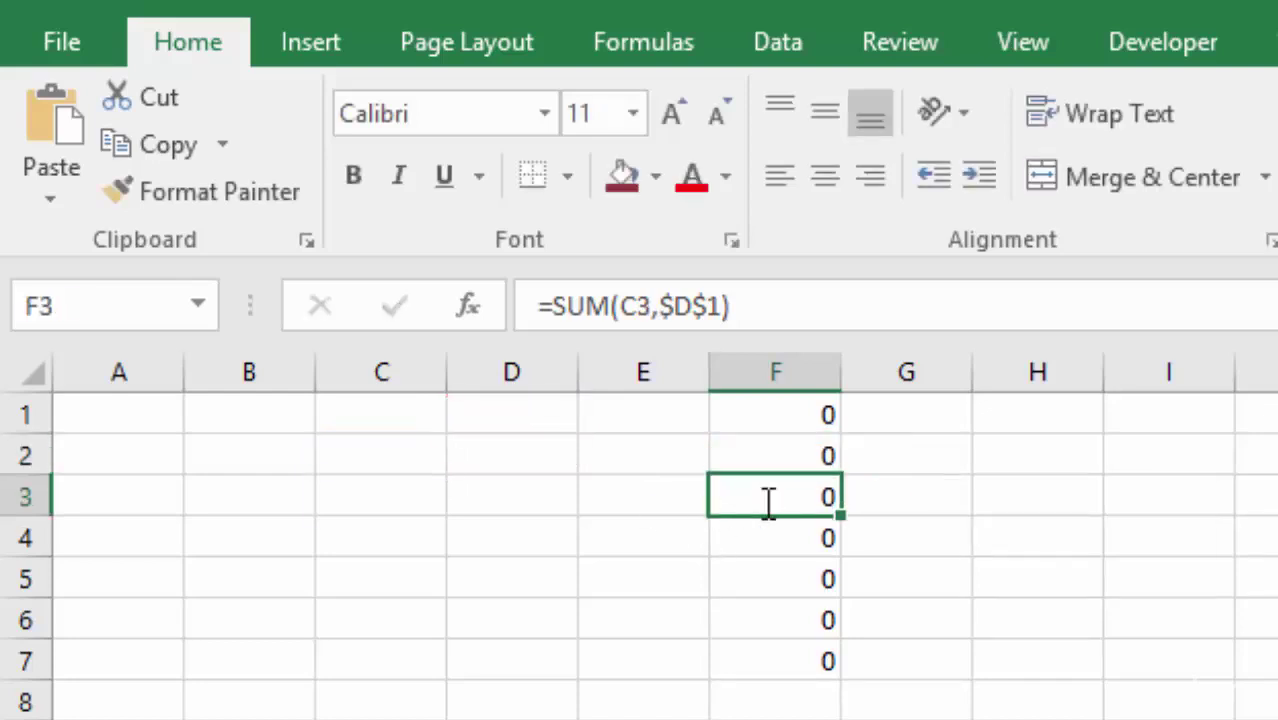
pyautogui.doubleClick(765, 500)
pyautogui.doubleClick(720, 538)
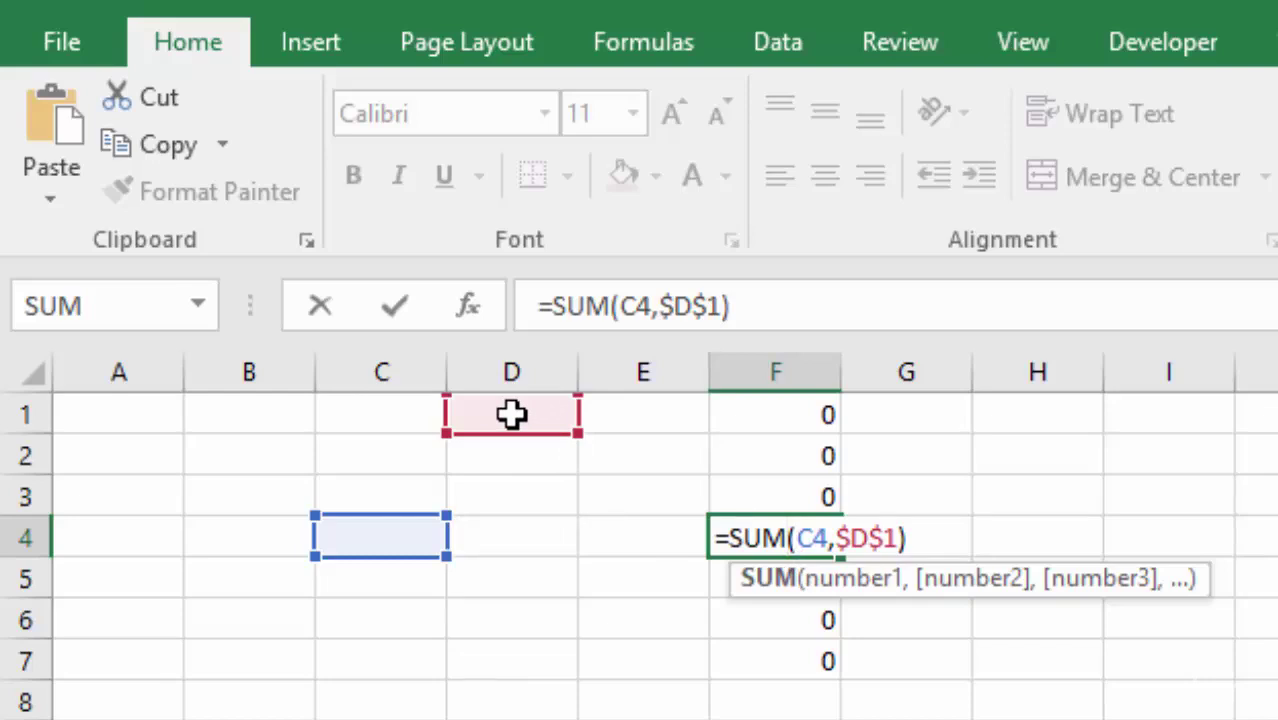
pyautogui.click(739, 579)
pyautogui.doubleClick(736, 579)
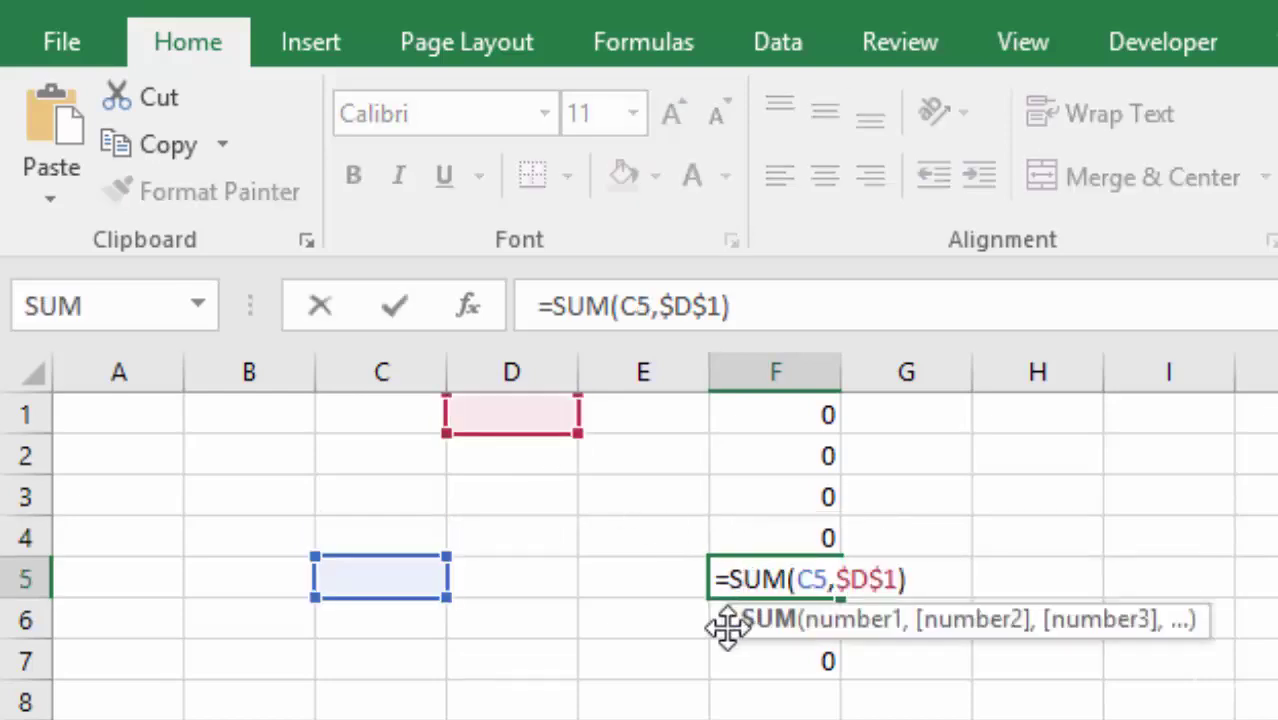
pyautogui.click(720, 621)
pyautogui.doubleClick(760, 620)
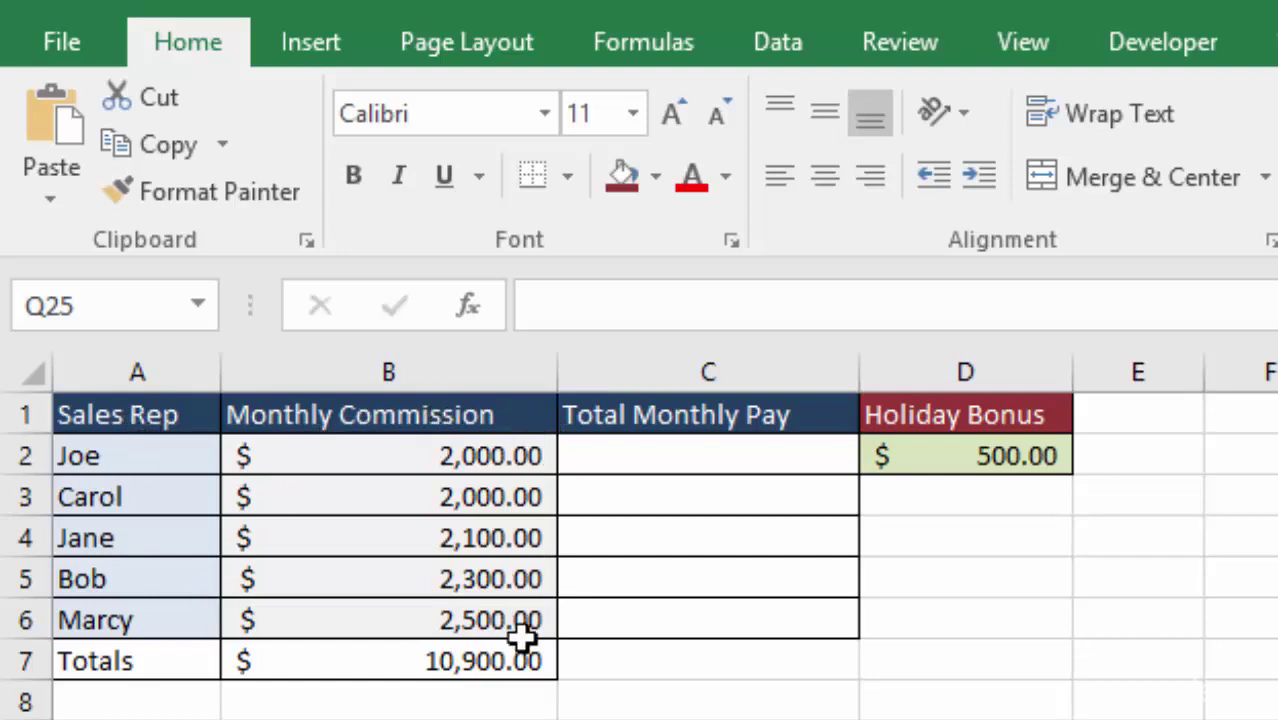
# - Start a SUM formula in C2 that adds the first rep's commission in B2 and the holiday bonus in D2
pyautogui.click(375, 662)
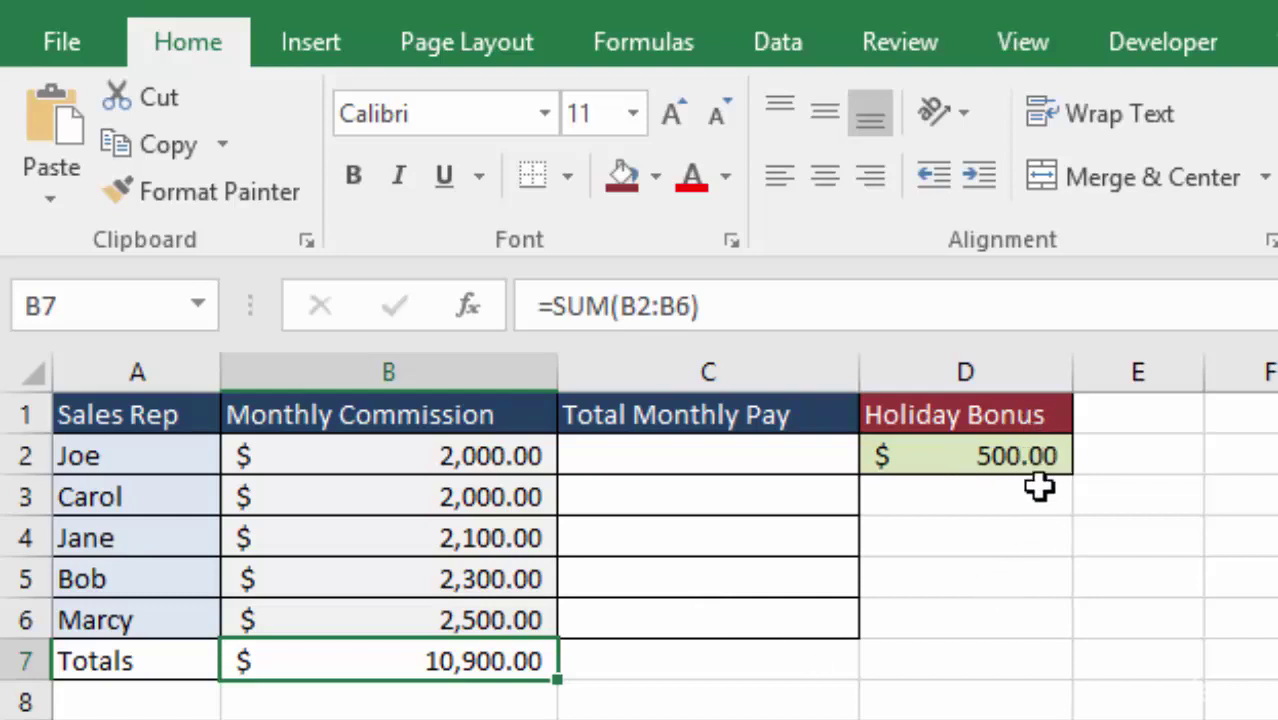
pyautogui.click(680, 456)
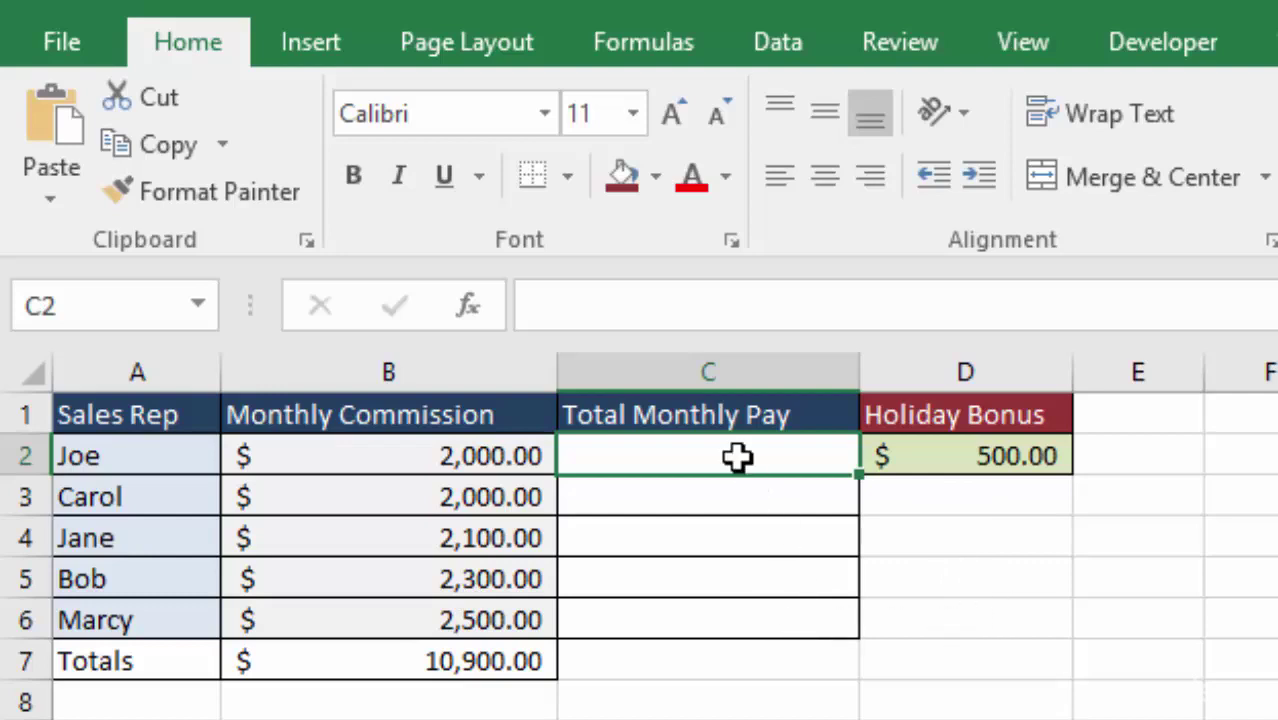
pyautogui.write('=')
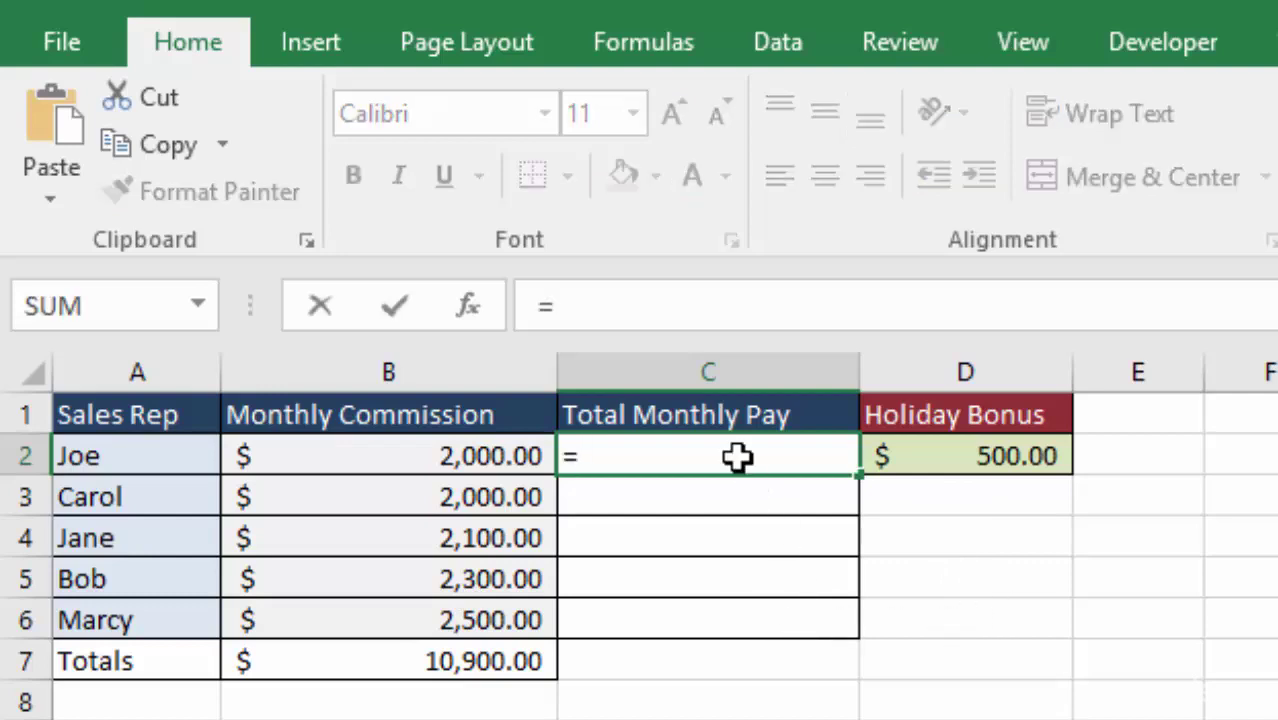
pyautogui.write('SUM')
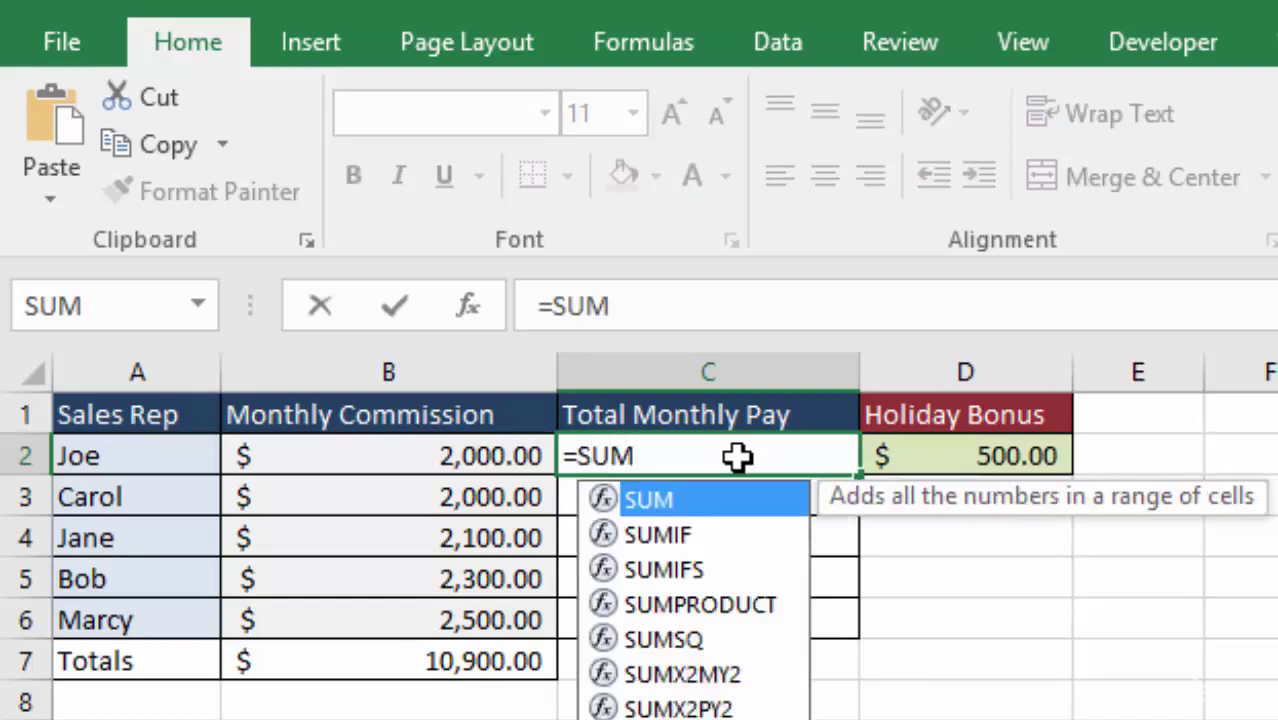
pyautogui.doubleClick(661, 500)
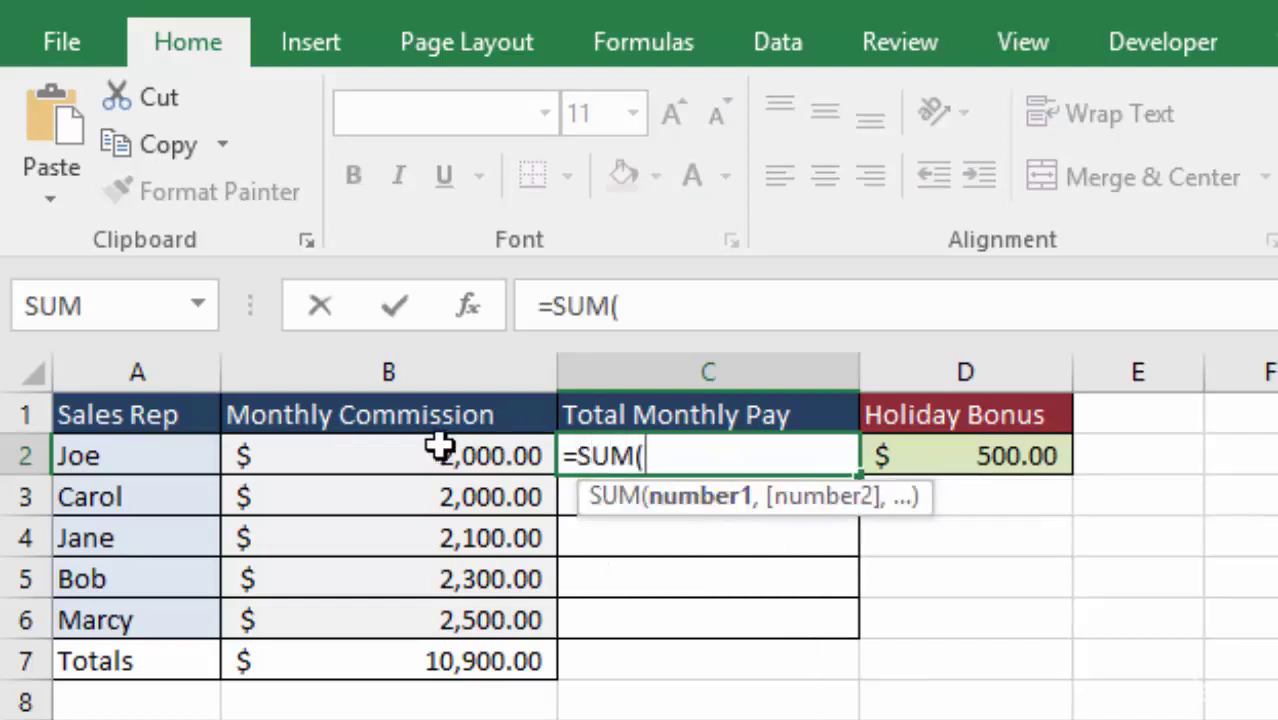
pyautogui.click(423, 456)
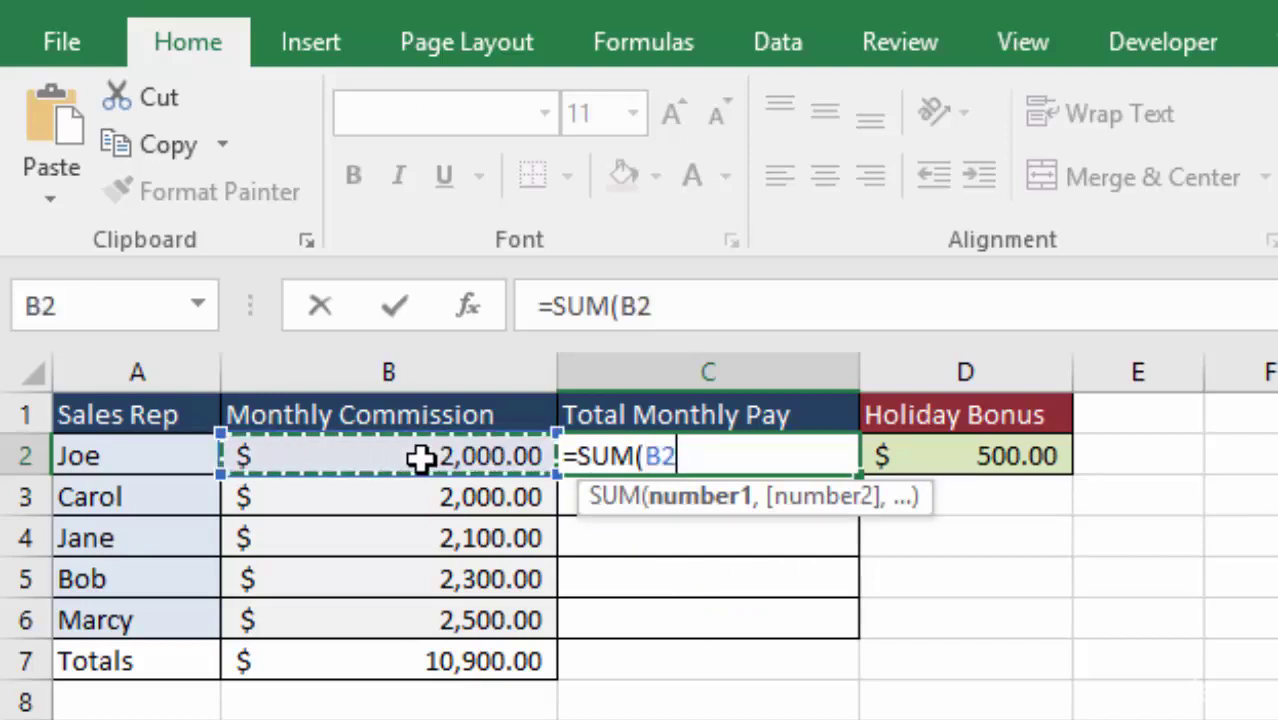
pyautogui.keyDown('ctrl'); pyautogui.click(960, 456); pyautogui.keyUp('ctrl')
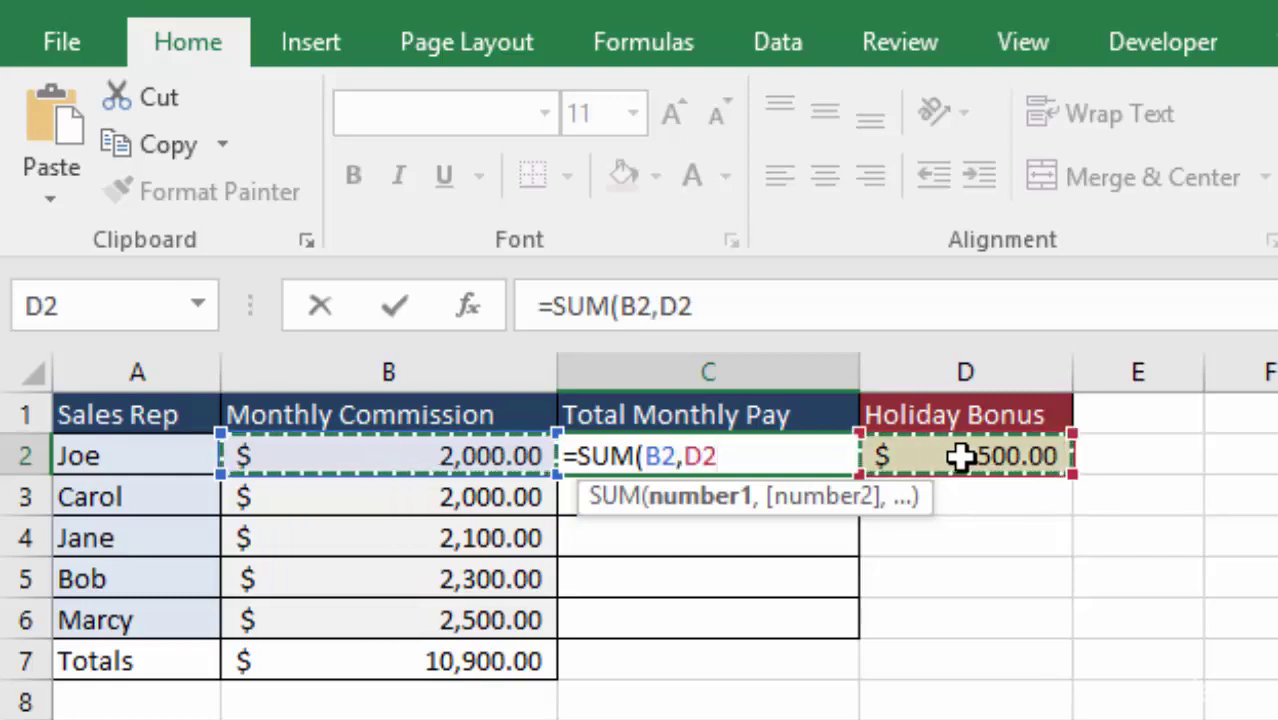
pyautogui.press('F4')
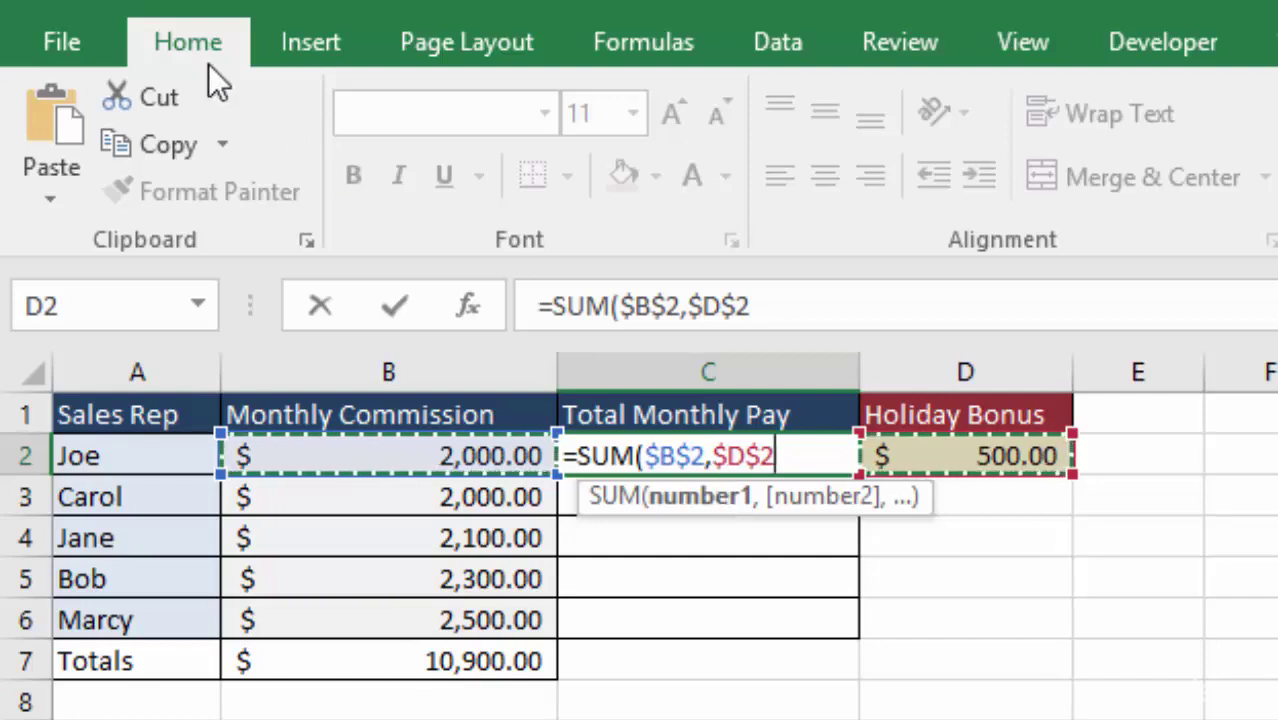
pyautogui.hotkey('shift', 'Left')
pyautogui.hotkey('shift', 'Left')
pyautogui.hotkey('shift', 'Left')
pyautogui.hotkey('shift', 'Left')
pyautogui.hotkey('shift', 'Left')
pyautogui.hotkey('shift', 'Left')
pyautogui.hotkey('shift', 'Left')
pyautogui.hotkey('shift', 'Left')
pyautogui.hotkey('shift', 'Left')
pyautogui.press('F4')
pyautogui.press('F4')
pyautogui.press('F4')
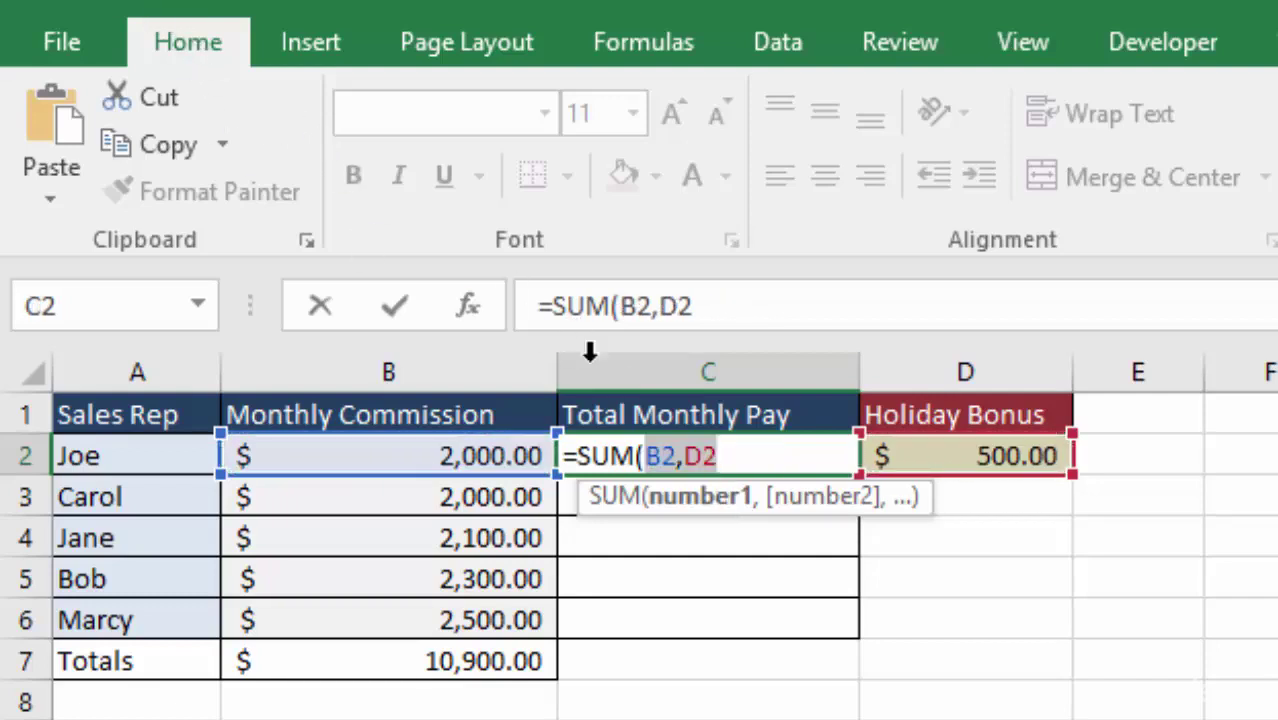
# - Make only the D2 reference absolute as $D$2 in C2's SUM formula and fill the formula down through C6
pyautogui.click(720, 456)
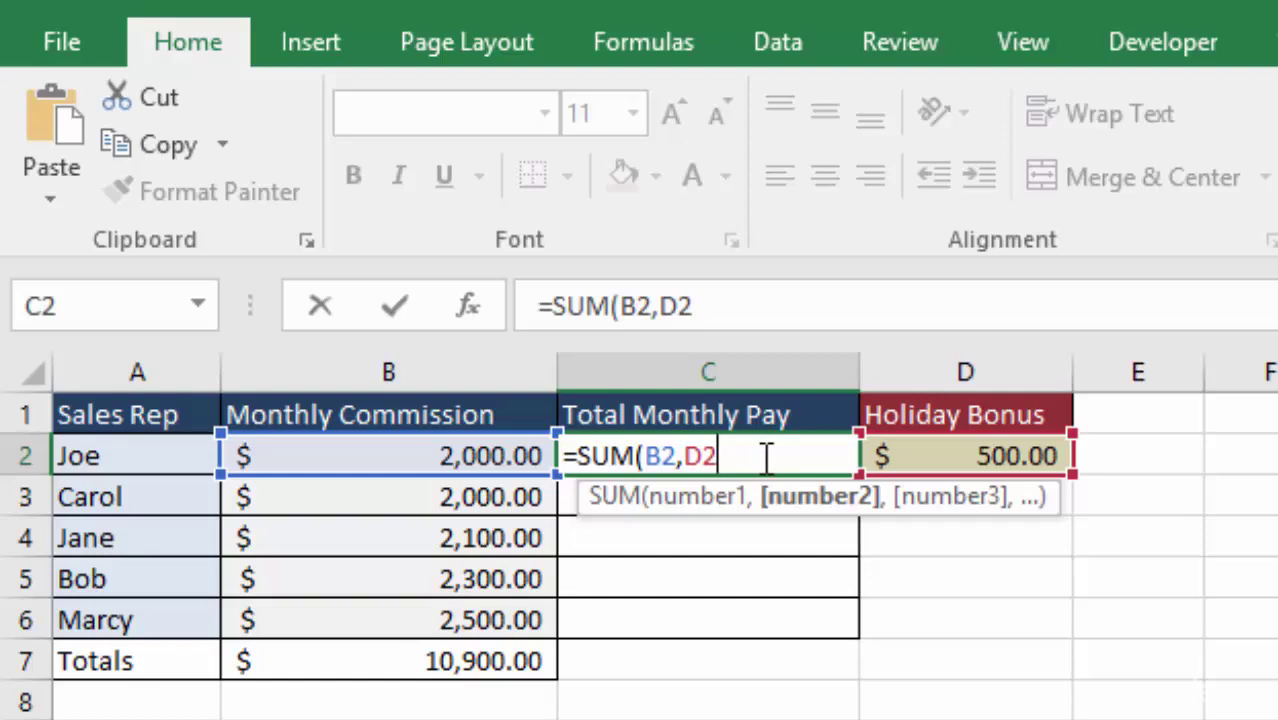
pyautogui.press('F4')
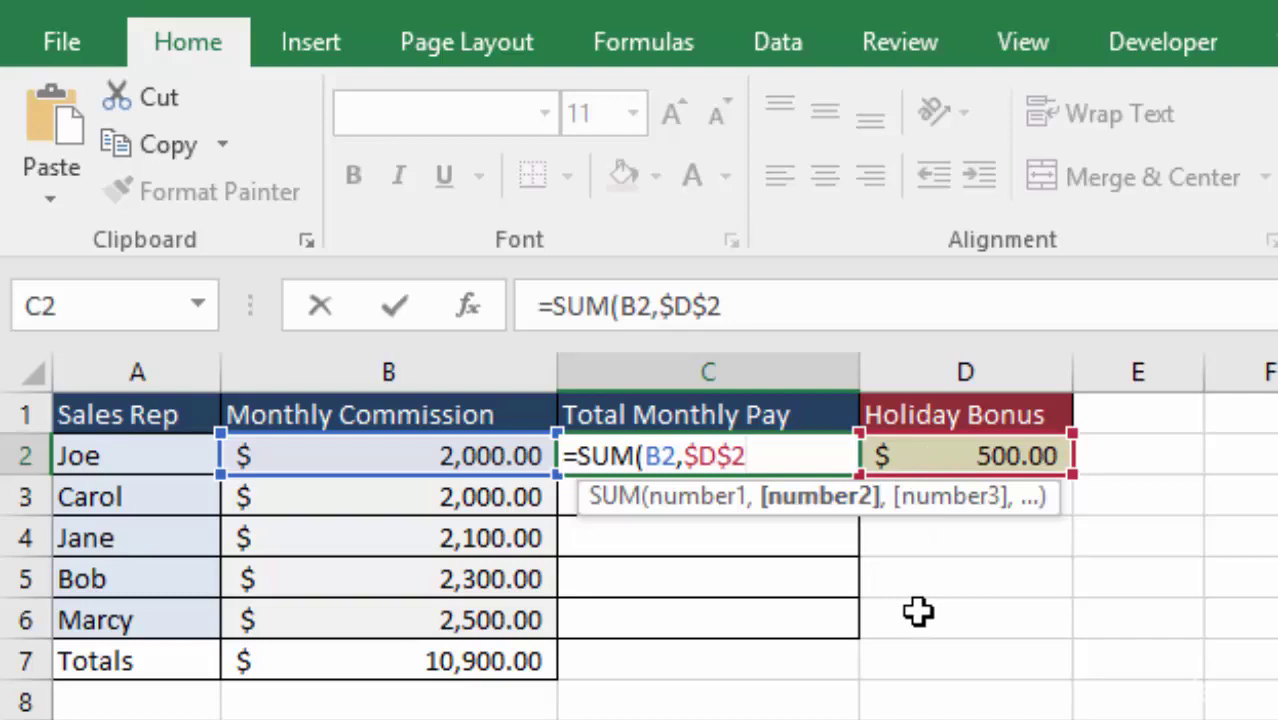
pyautogui.press('Return')
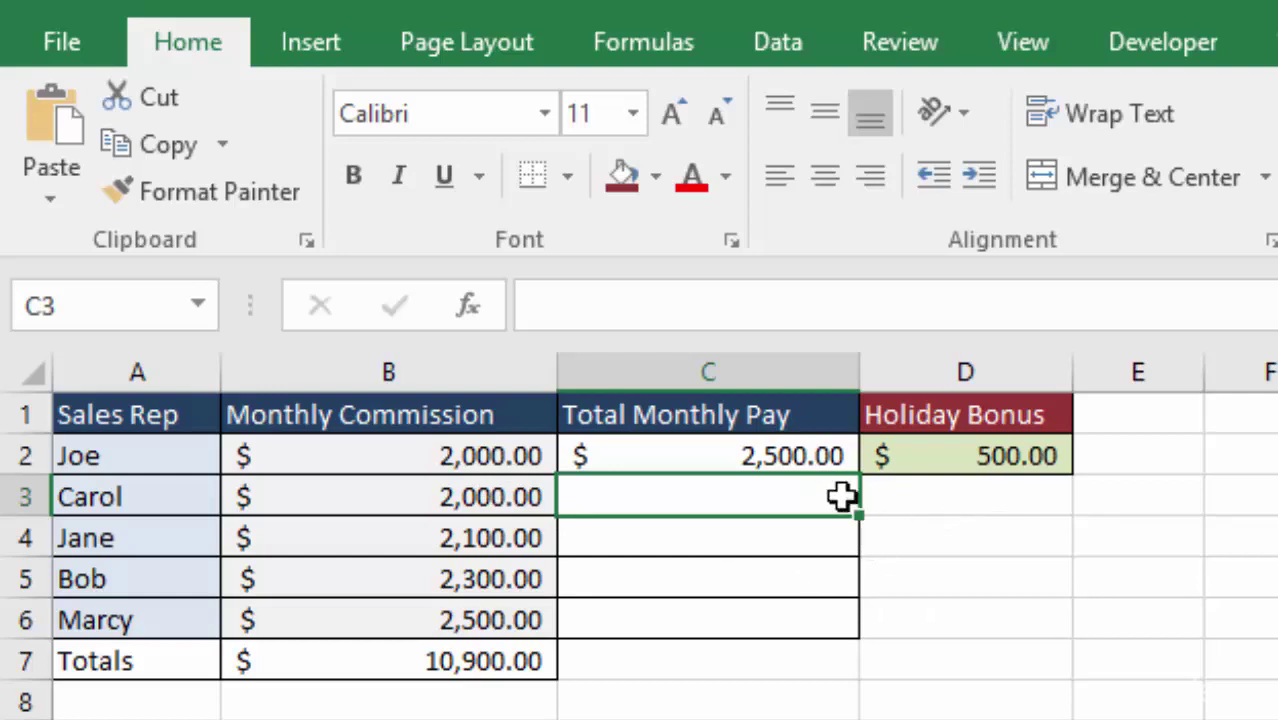
pyautogui.click(706, 456)
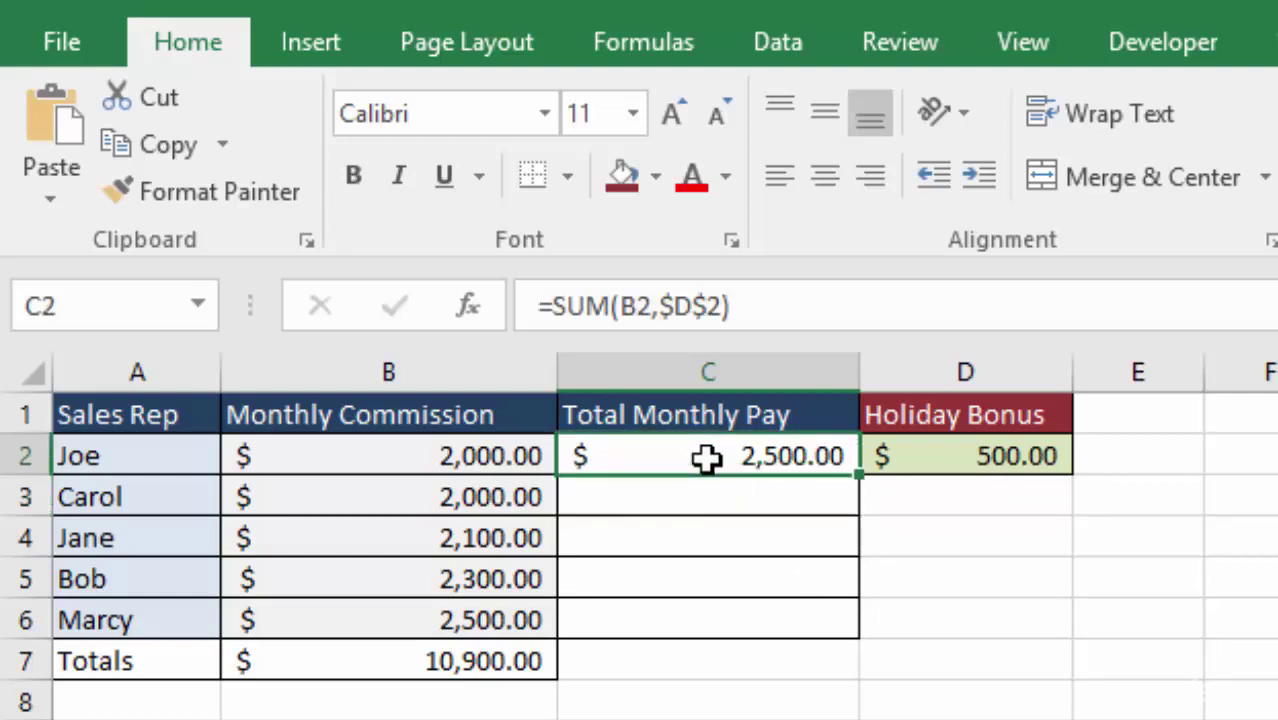
pyautogui.moveTo(859, 481); pyautogui.dragTo(867, 643)
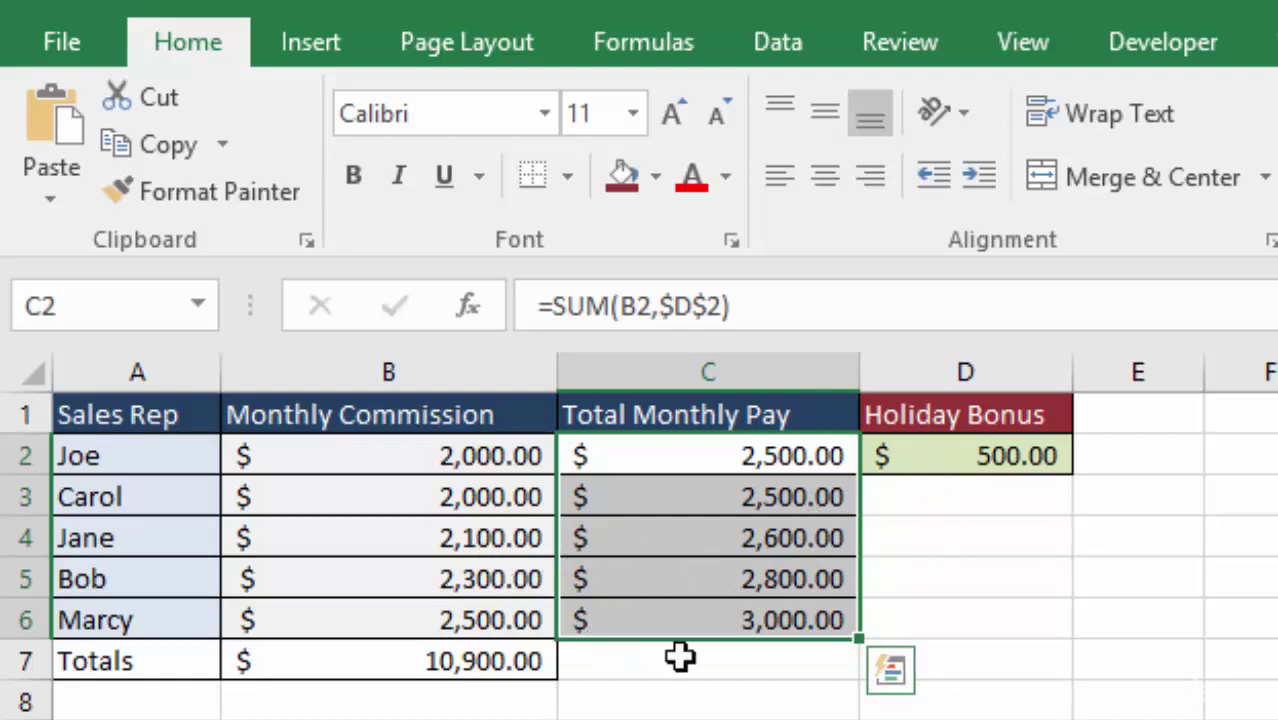
# - Examine the copied formula in C3 to check its relative commission reference and its locked $D$2 bonus reference
pyautogui.click(707, 500)
pyautogui.doubleClick(702, 497)
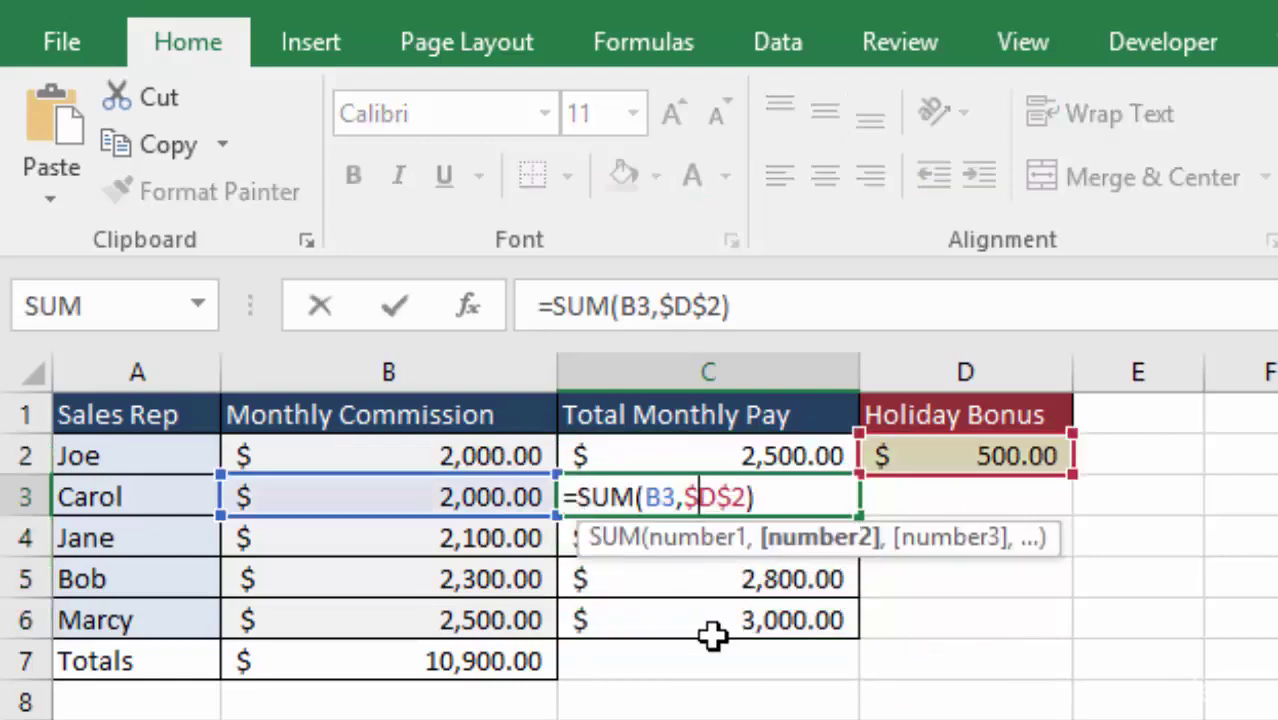